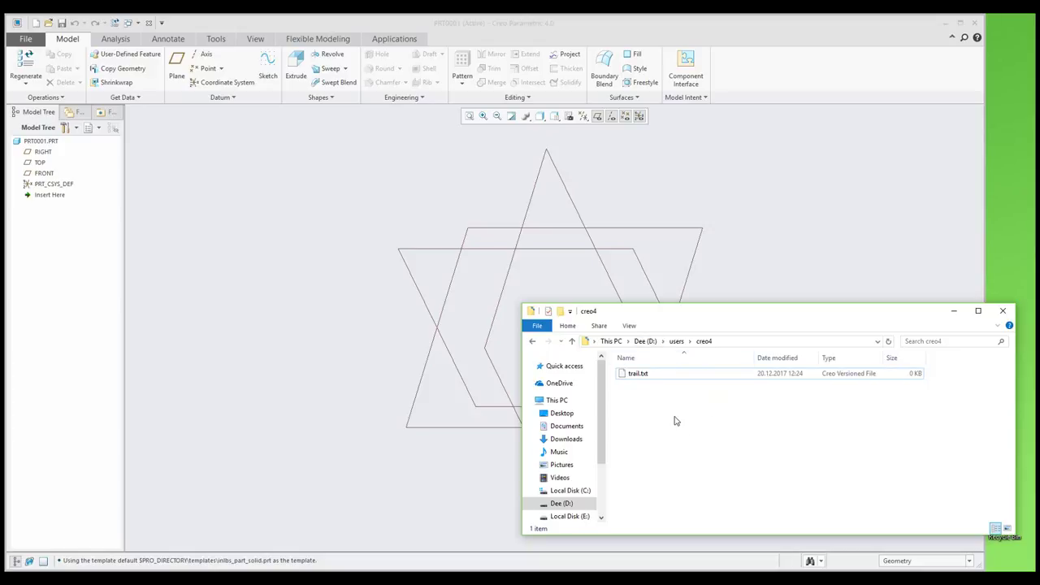
Exit Creo Parametric without saving and confirm Yes in the exit dialog.
{"action": "left_click", "coordinate": [781, 234]}
{"action": "left_click", "coordinate": [974, 23]}
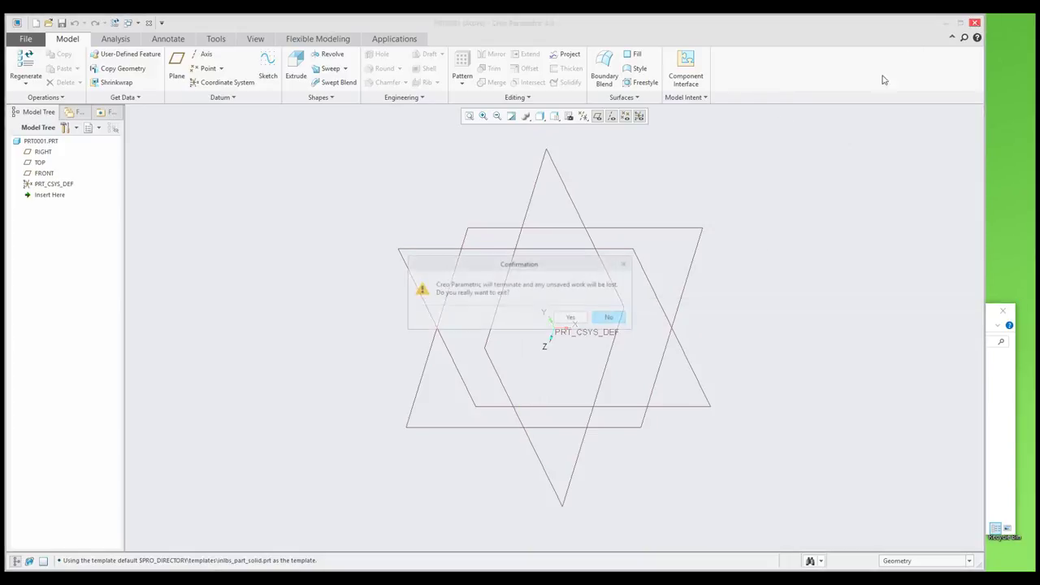
{"action": "left_click", "coordinate": [571, 316]}
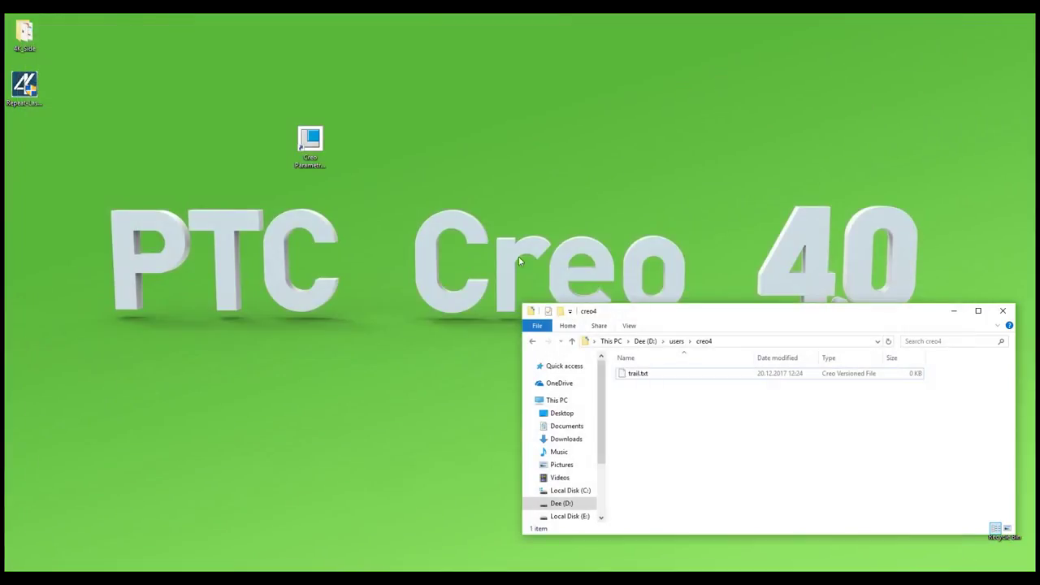
Review the Creo shortcut's Properties, noting the Start in folder d:\users\creo4\, then close them.
{"action": "left_click", "coordinate": [309, 139]}
{"action": "right_click", "coordinate": [312, 144]}
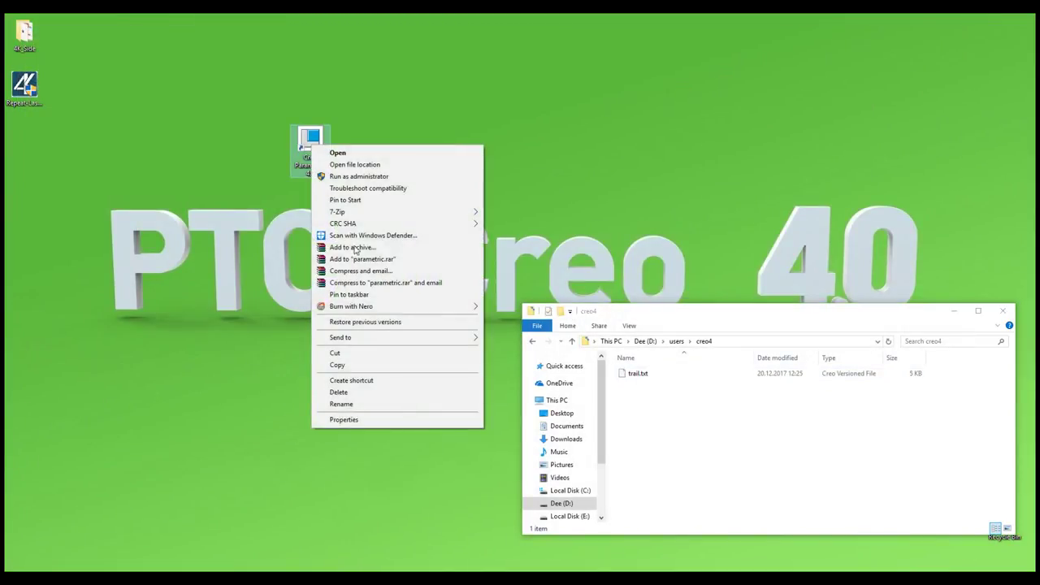
{"action": "left_click", "coordinate": [344, 419]}
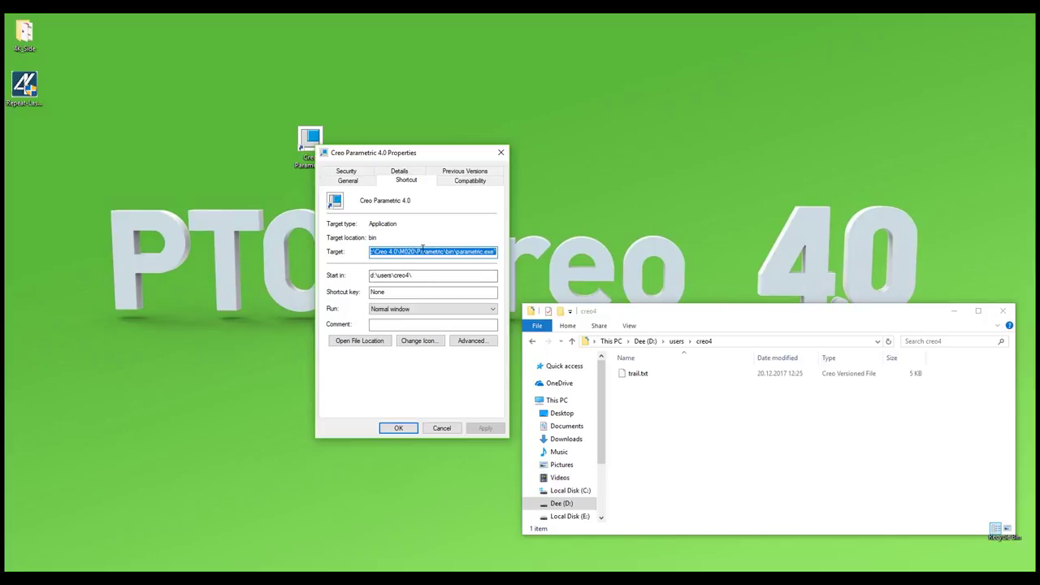
{"action": "left_click_drag", "start_coordinate": [419, 274], "coordinate": [335, 279]}
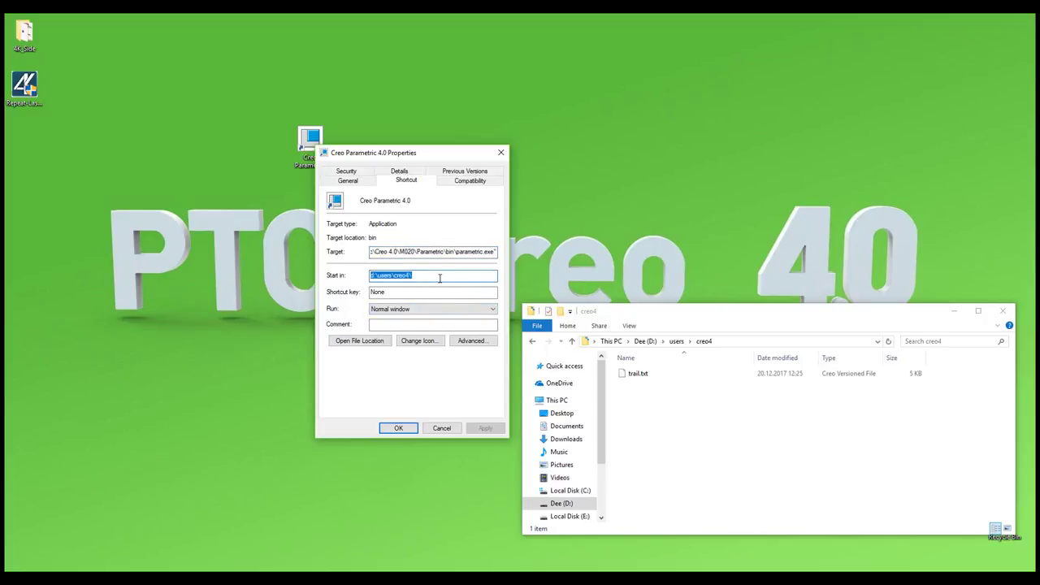
{"action": "left_click", "coordinate": [500, 154]}
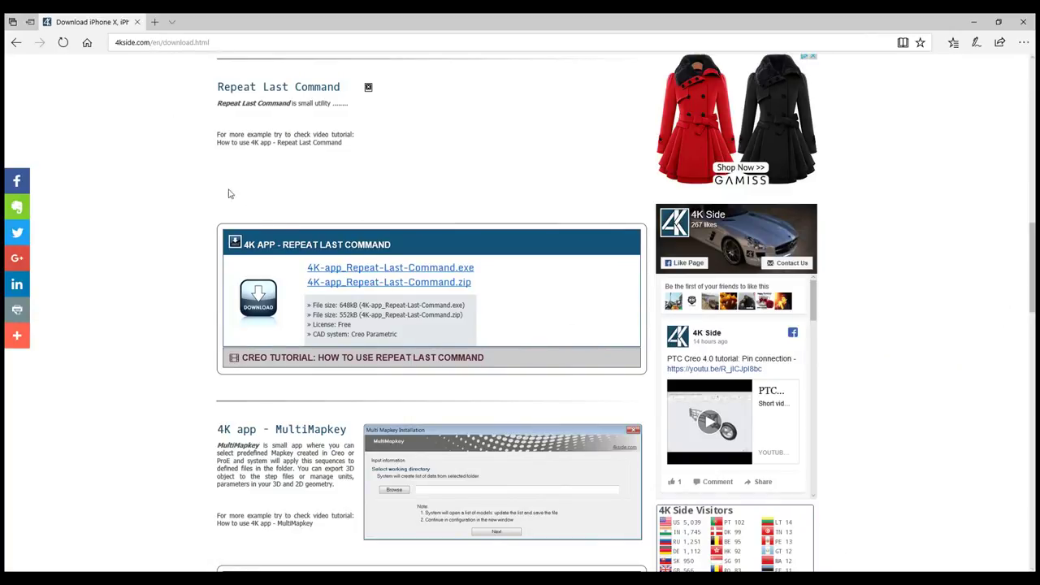
Scroll to the Repeat Last Command download section, then minimize Edge.
{"action": "scroll", "coordinate": [314, 212], "scroll_direction": "up", "scroll_amount": 8}
{"action": "scroll", "coordinate": [316, 209], "scroll_direction": "up", "scroll_amount": 4}
{"action": "scroll", "coordinate": [316, 210], "scroll_direction": "down", "scroll_amount": 13}
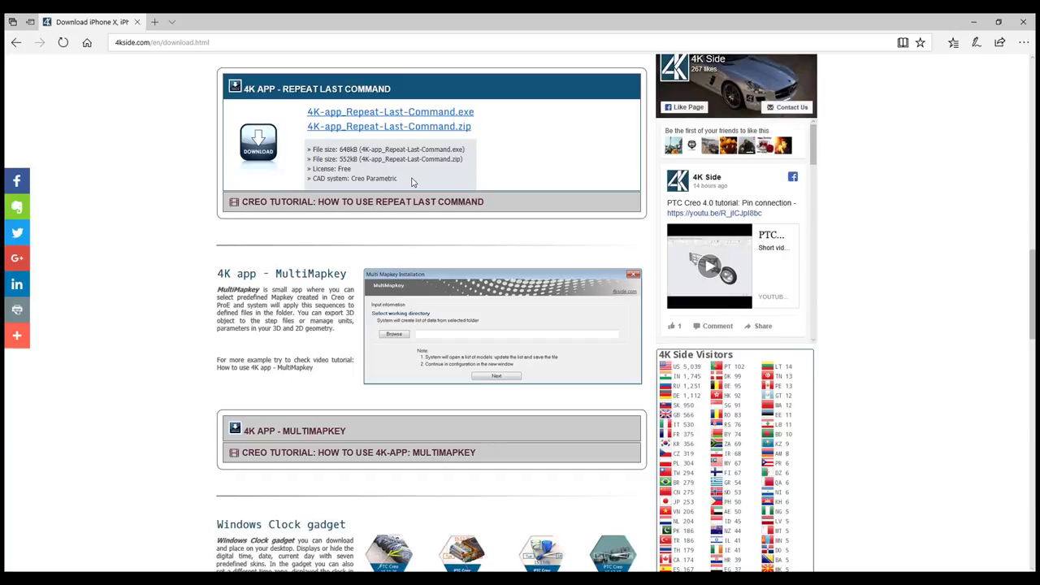
{"action": "left_click", "coordinate": [974, 22]}
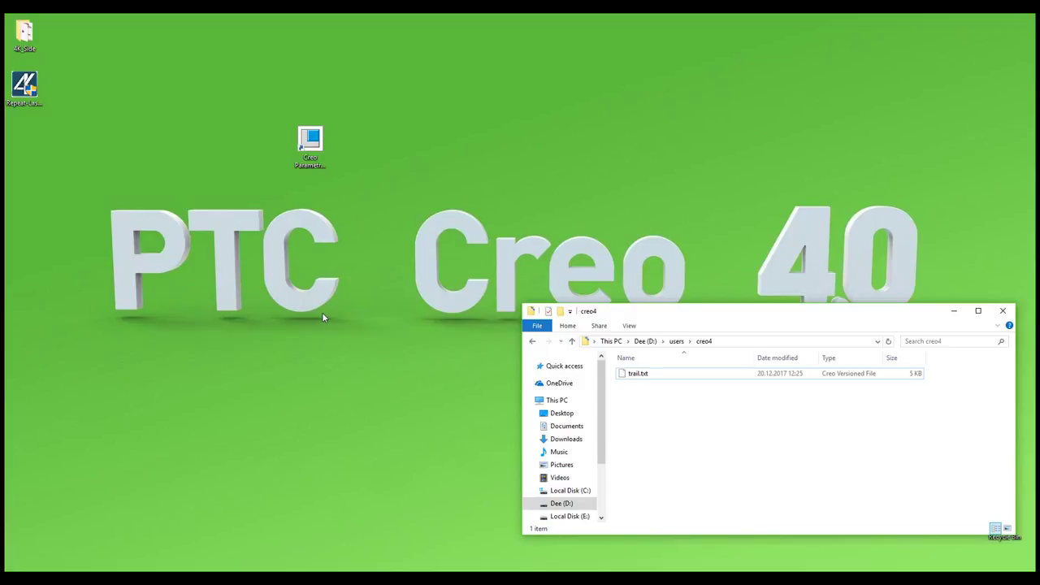
Launch the Repeat Last Command installer, set its Trail folder to D:\users\creo4, and close the creo4 window.
{"action": "left_click", "coordinate": [236, 301]}
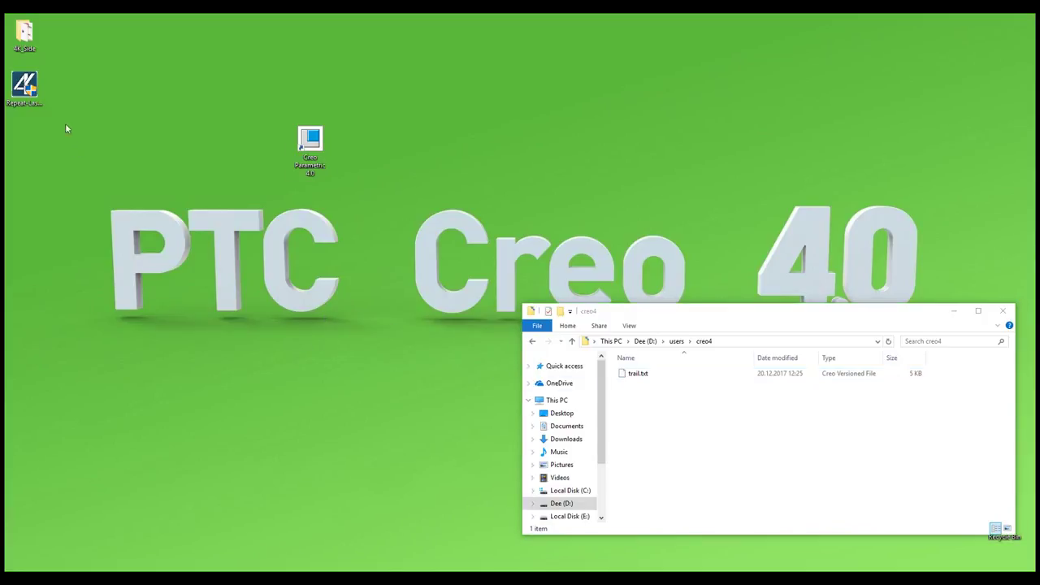
{"action": "double_click", "coordinate": [31, 95]}
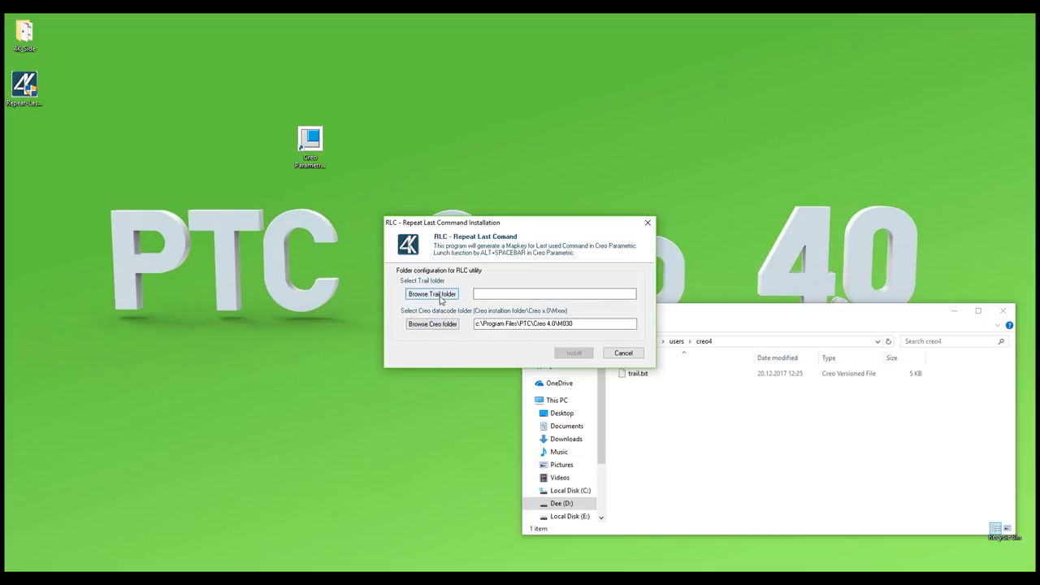
{"action": "left_click", "coordinate": [737, 342]}
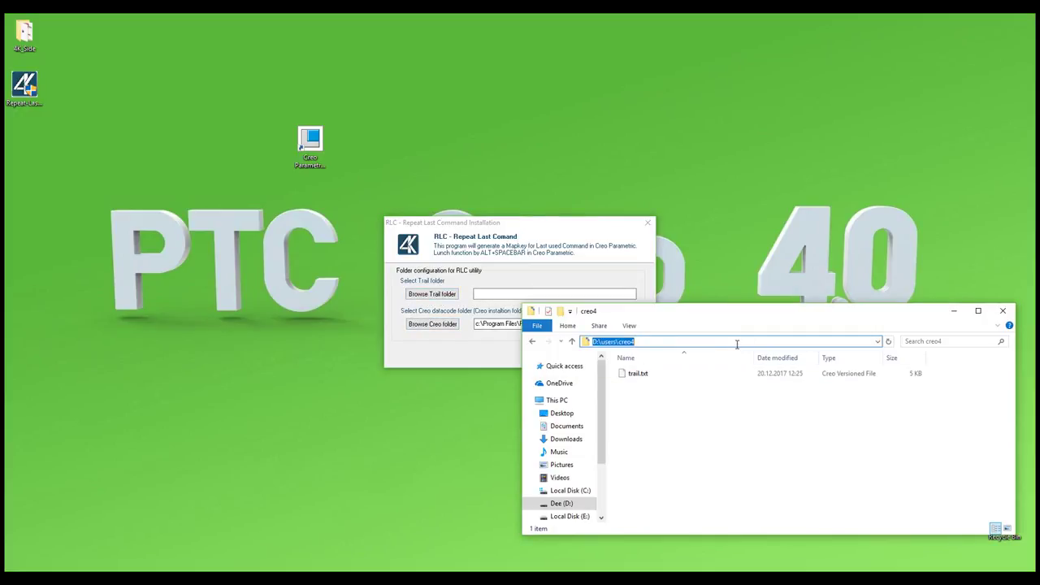
{"action": "left_click_drag", "start_coordinate": [601, 340], "coordinate": [508, 294]}
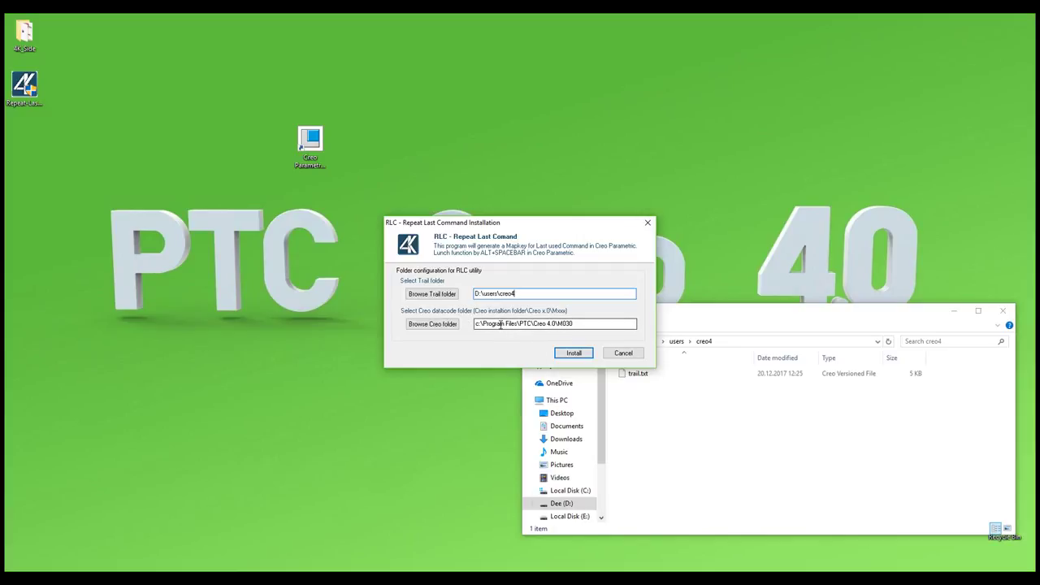
{"action": "left_click_drag", "start_coordinate": [585, 325], "coordinate": [471, 326]}
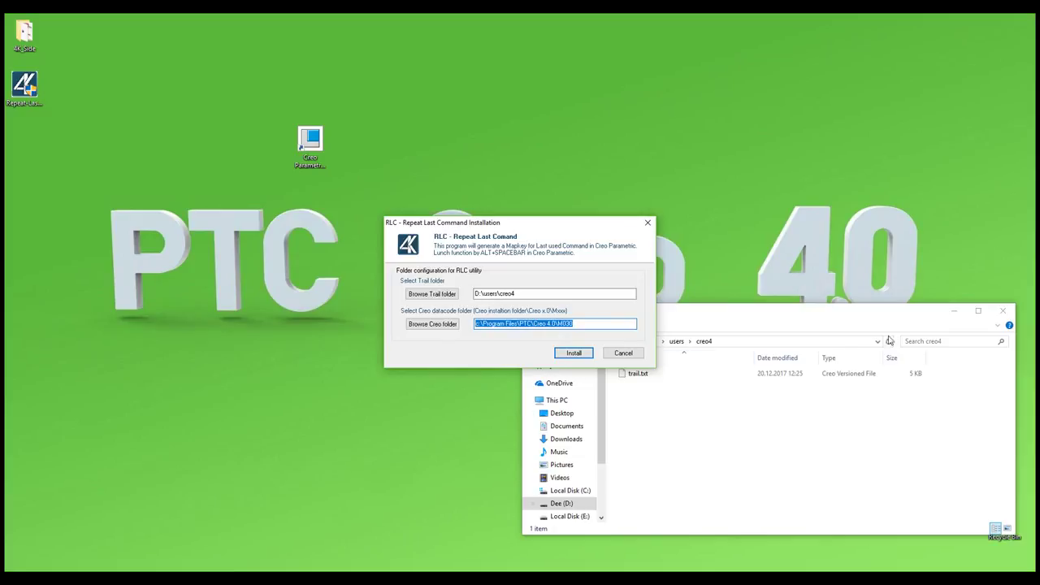
{"action": "left_click", "coordinate": [1004, 318]}
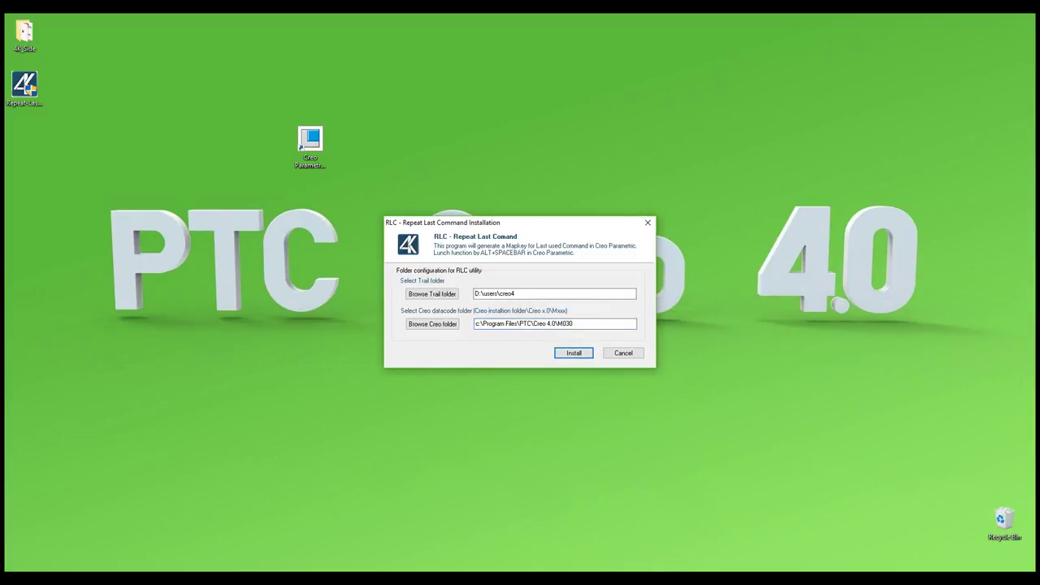
Paste D:\applic\Creo 4.0\M020 into the installer's Creo folder field and install the utility.
{"action": "mouse_move", "coordinate": [235, 578]}
{"action": "left_click", "coordinate": [178, 543]}
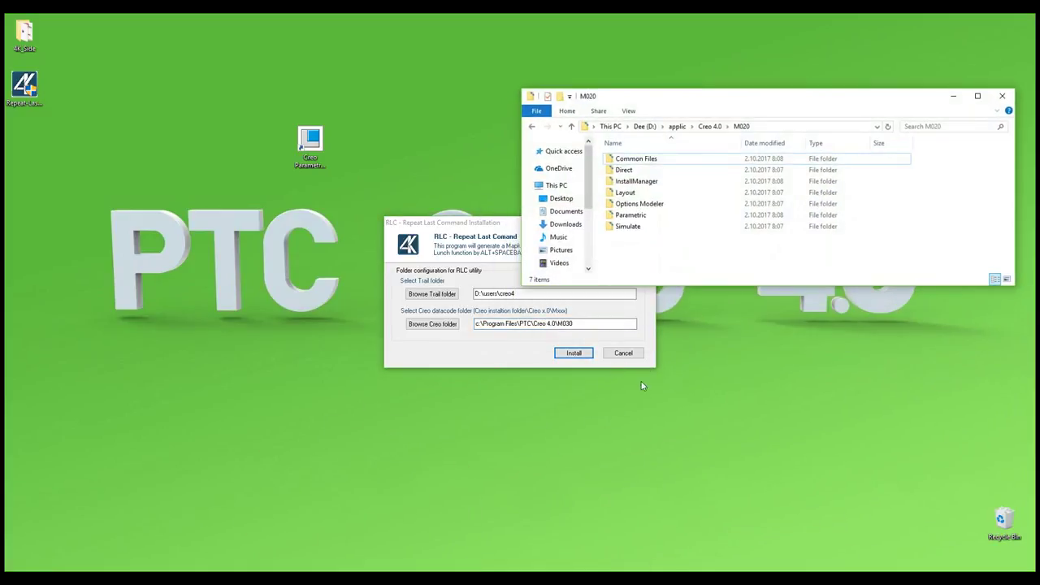
{"action": "left_click", "coordinate": [770, 127]}
{"action": "key", "text": "ctrl+c"}
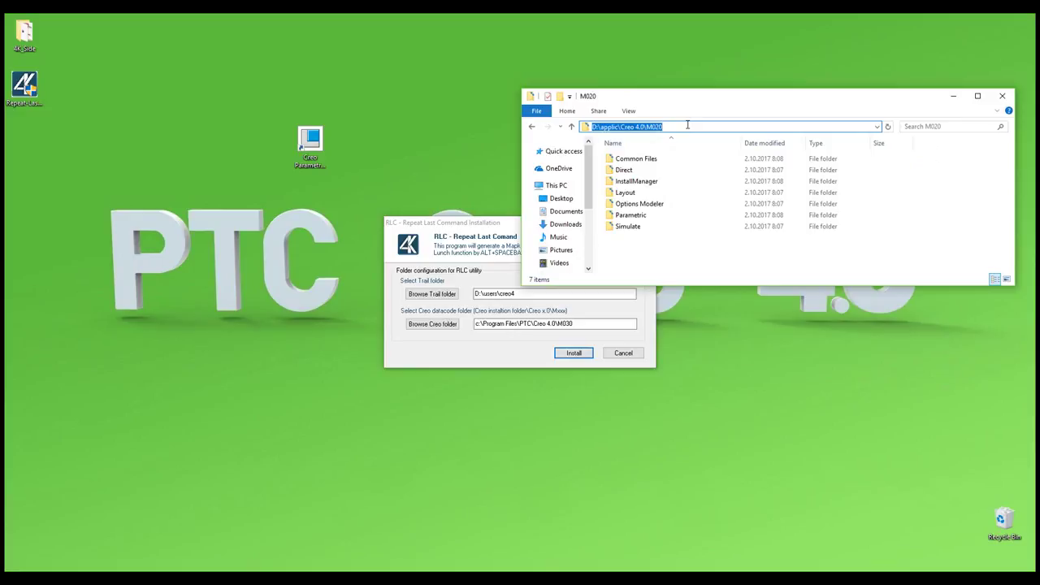
{"action": "left_click", "coordinate": [419, 327]}
{"action": "key", "text": "Tab"}
{"action": "key", "text": "ctrl+v"}
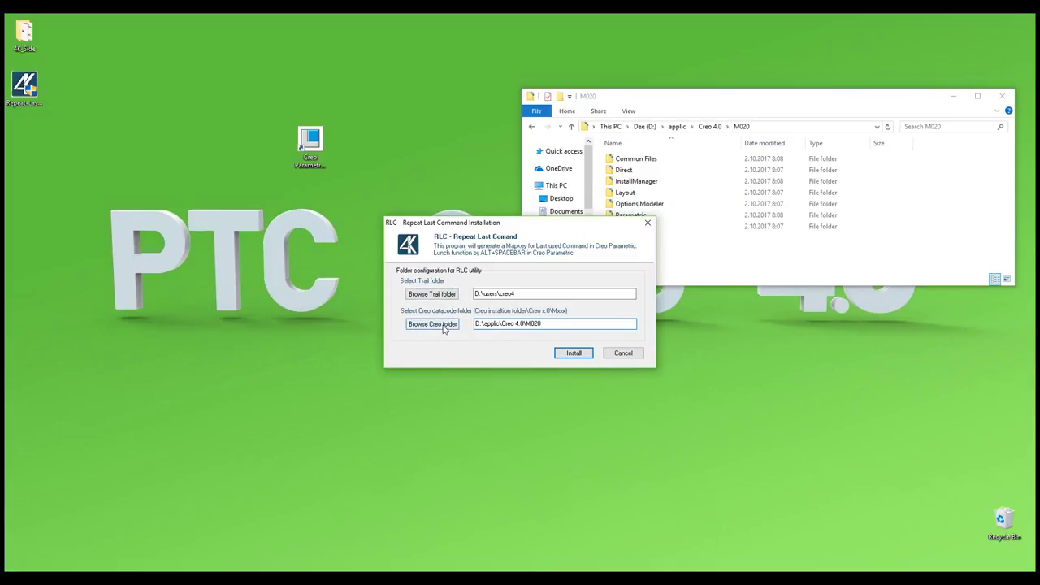
{"action": "left_click", "coordinate": [573, 354]}
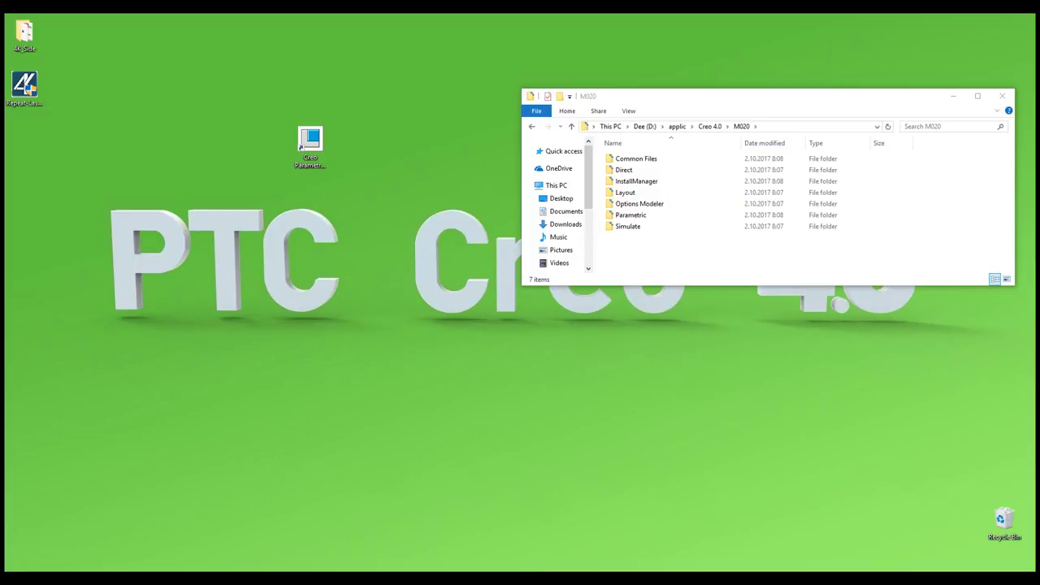
Open C:\ProgramData\4K_Side\Repeat-Last-Command and enlarge the window to show all seven files.
{"action": "mouse_move", "coordinate": [114, 567]}
{"action": "left_click", "coordinate": [392, 532]}
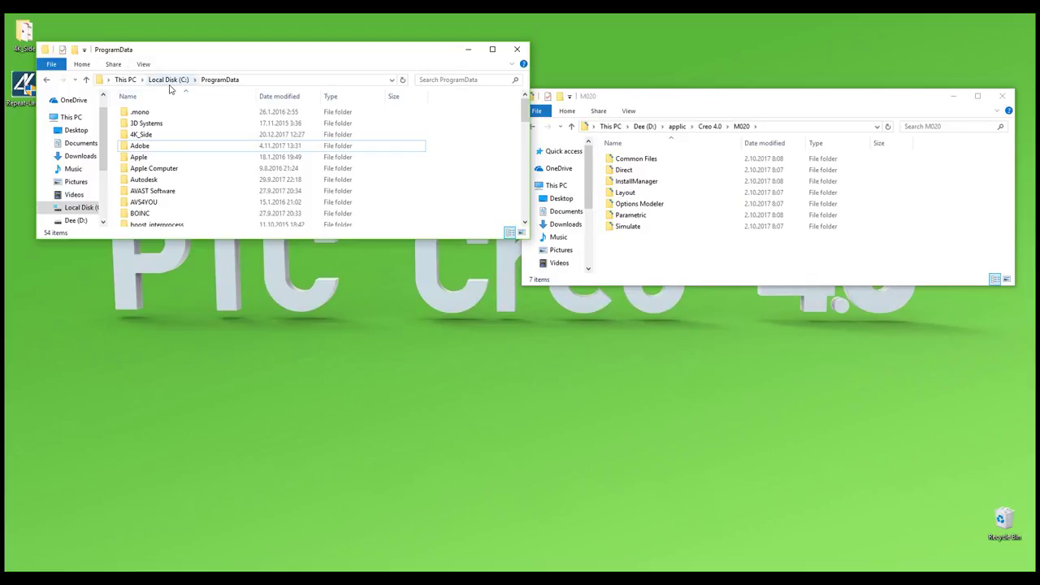
{"action": "double_click", "coordinate": [140, 136]}
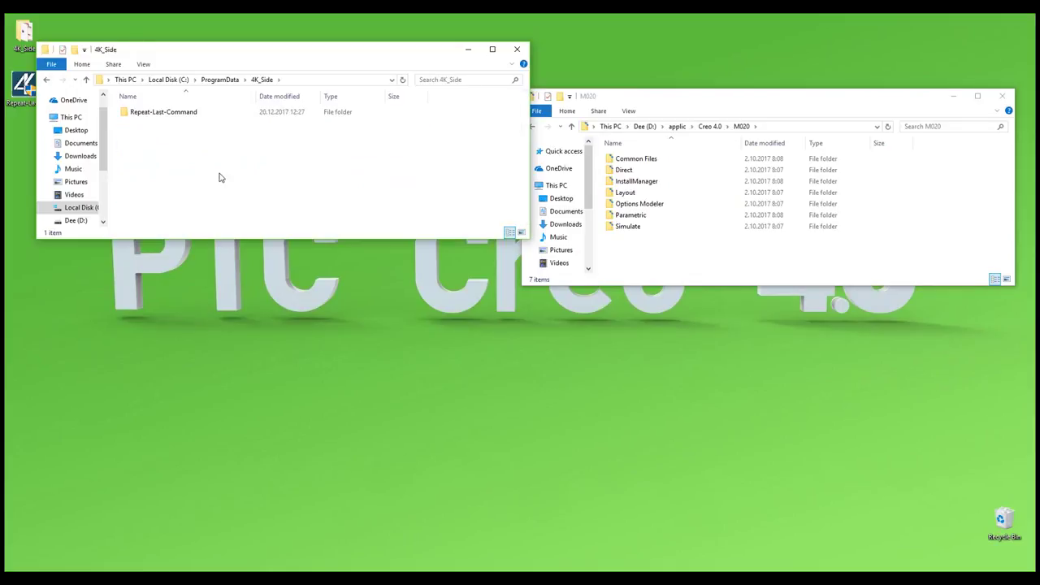
{"action": "double_click", "coordinate": [152, 114]}
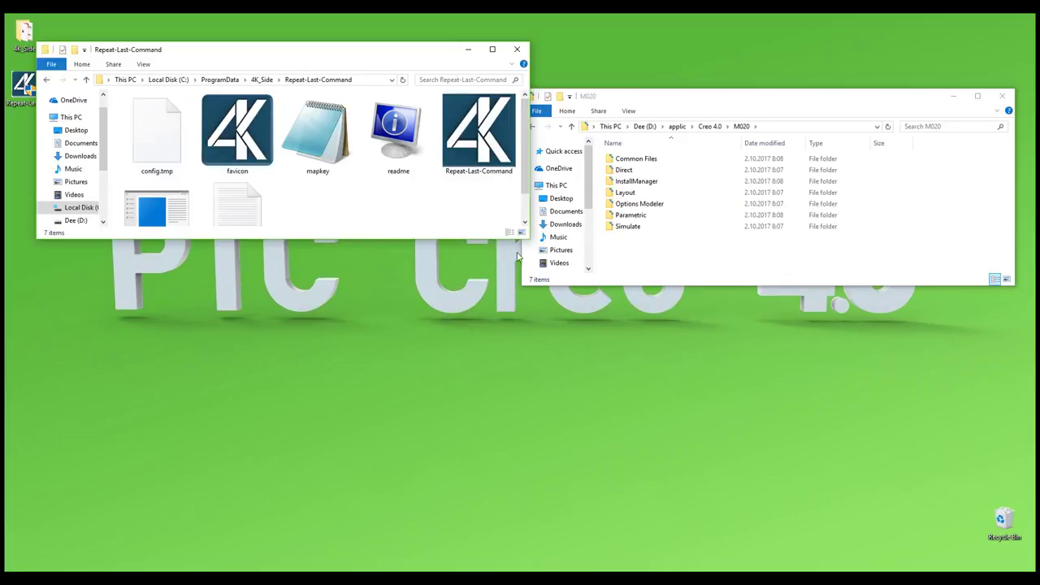
{"action": "left_click_drag", "start_coordinate": [526, 237], "coordinate": [494, 394]}
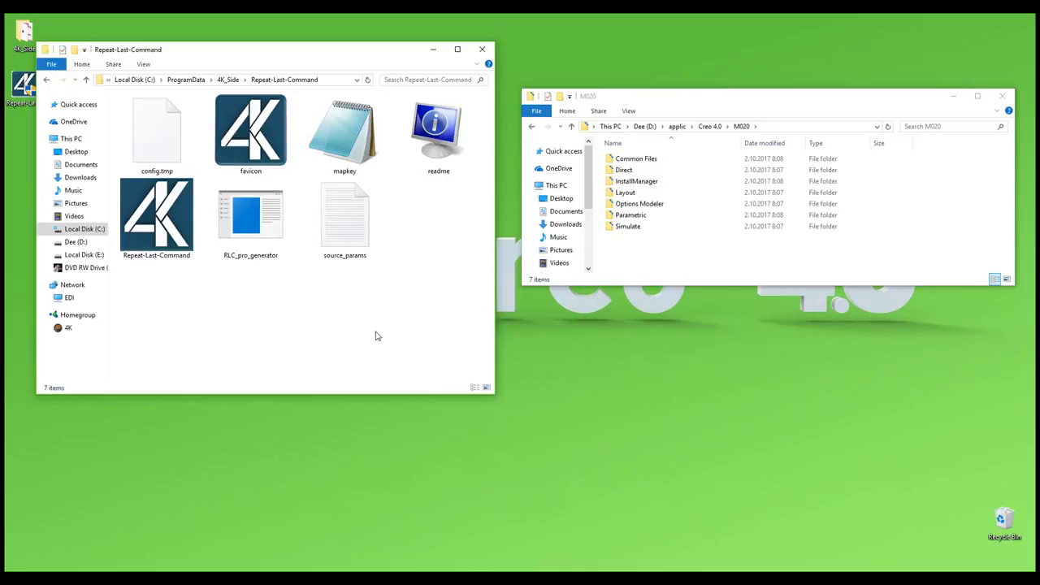
Check the D:\users\creo4 path in source_params in Notepad, then close it.
{"action": "double_click", "coordinate": [346, 224]}
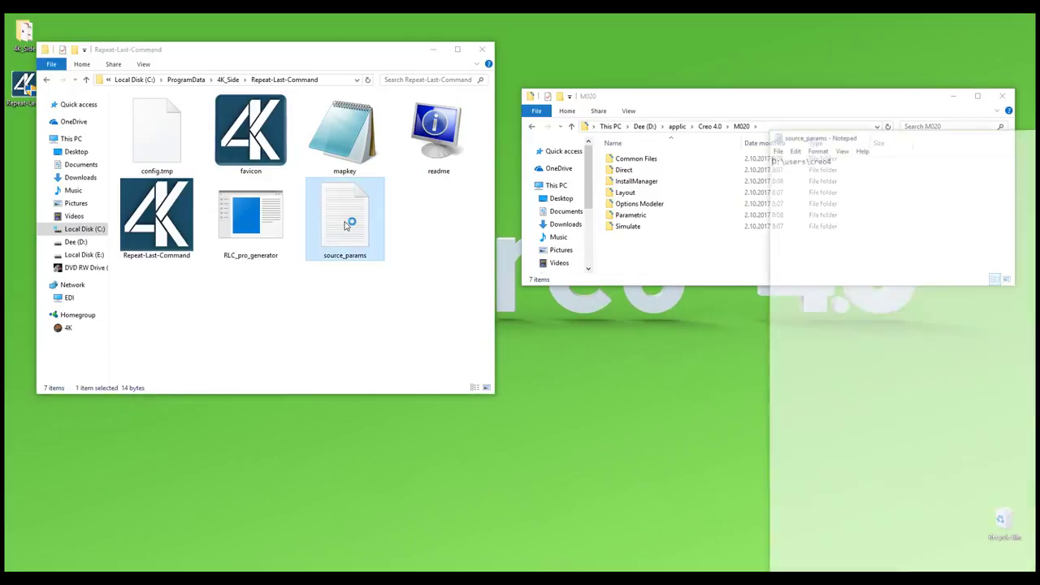
{"action": "left_click_drag", "start_coordinate": [825, 157], "coordinate": [765, 157]}
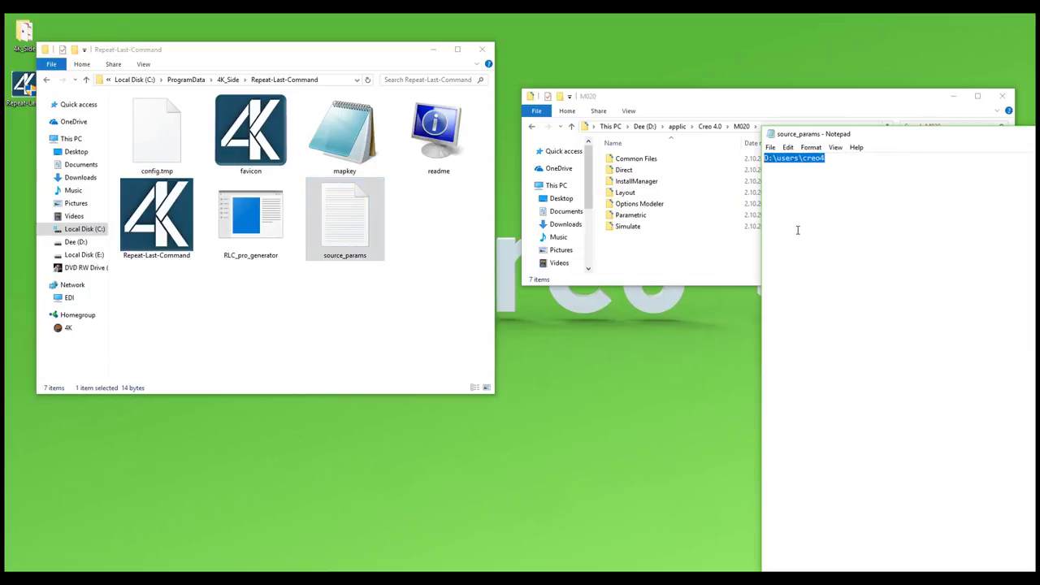
{"action": "left_click", "coordinate": [770, 135]}
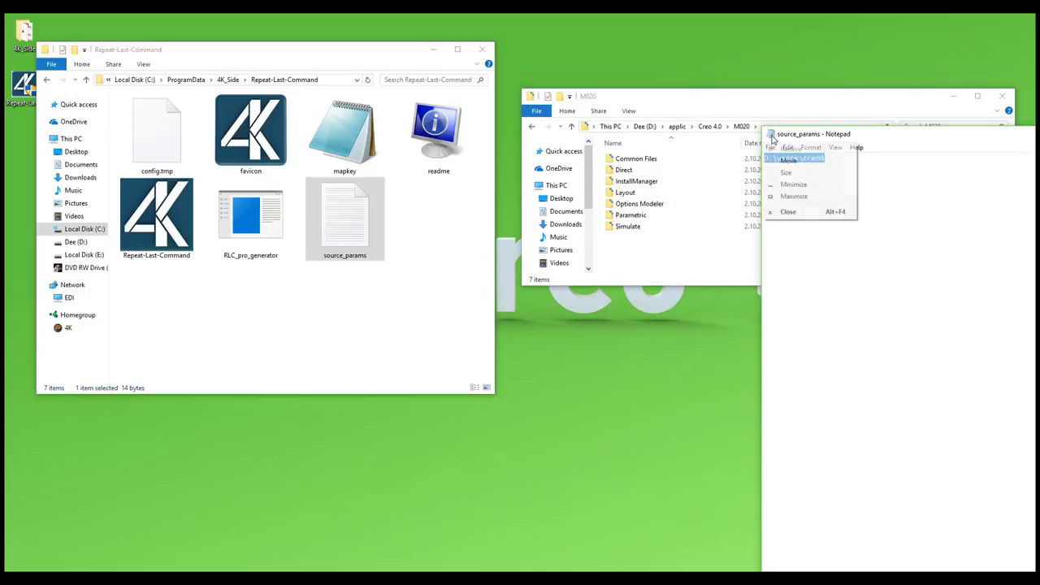
{"action": "left_click", "coordinate": [771, 134]}
{"action": "left_click", "coordinate": [345, 282]}
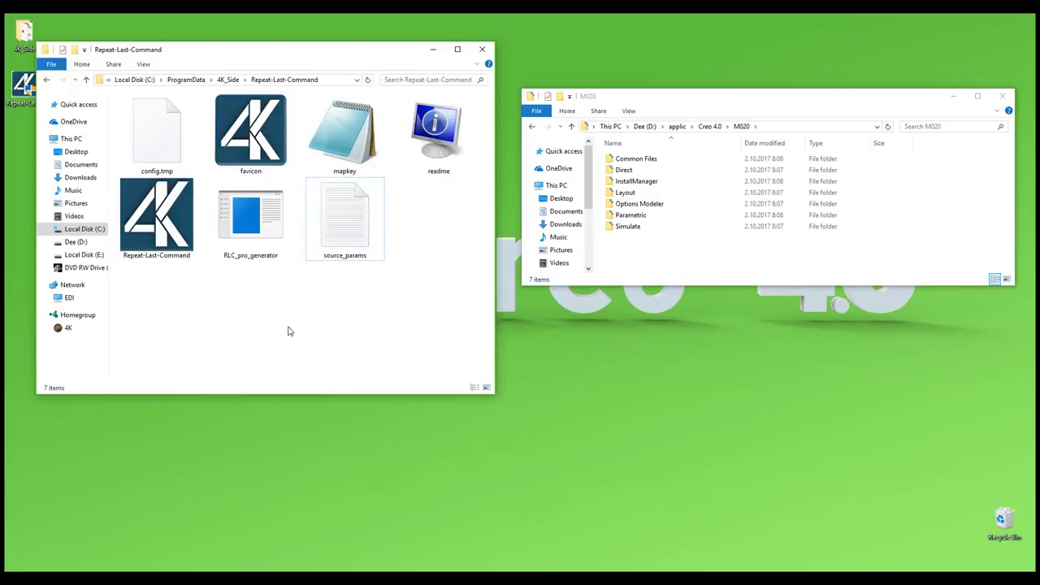
{"action": "left_click", "coordinate": [162, 213]}
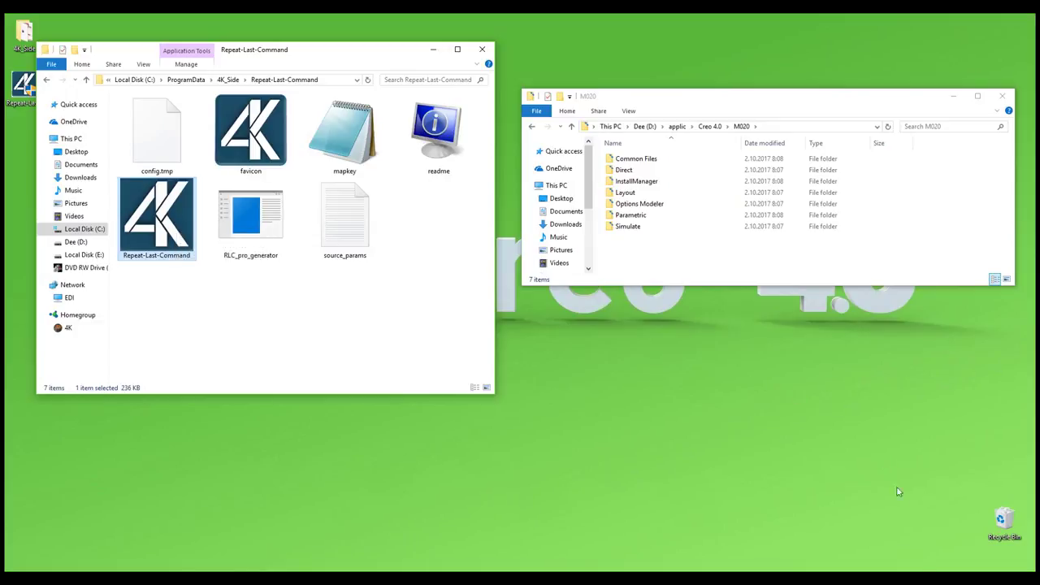
View the 4K utility's tray menu, dismiss it, and close the Repeat-Last-Command folder window.
{"action": "left_click", "coordinate": [922, 578]}
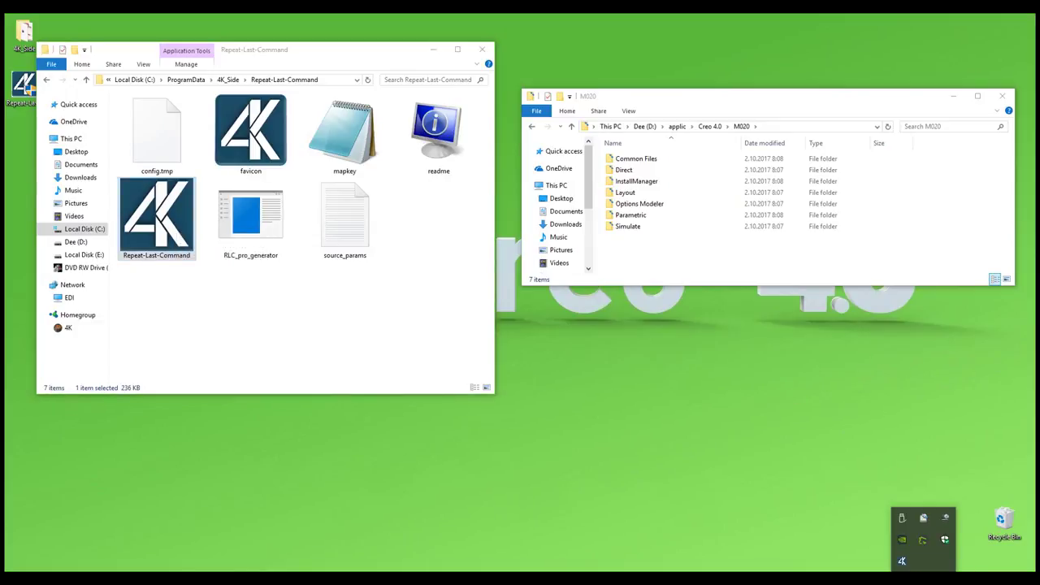
{"action": "right_click", "coordinate": [903, 562]}
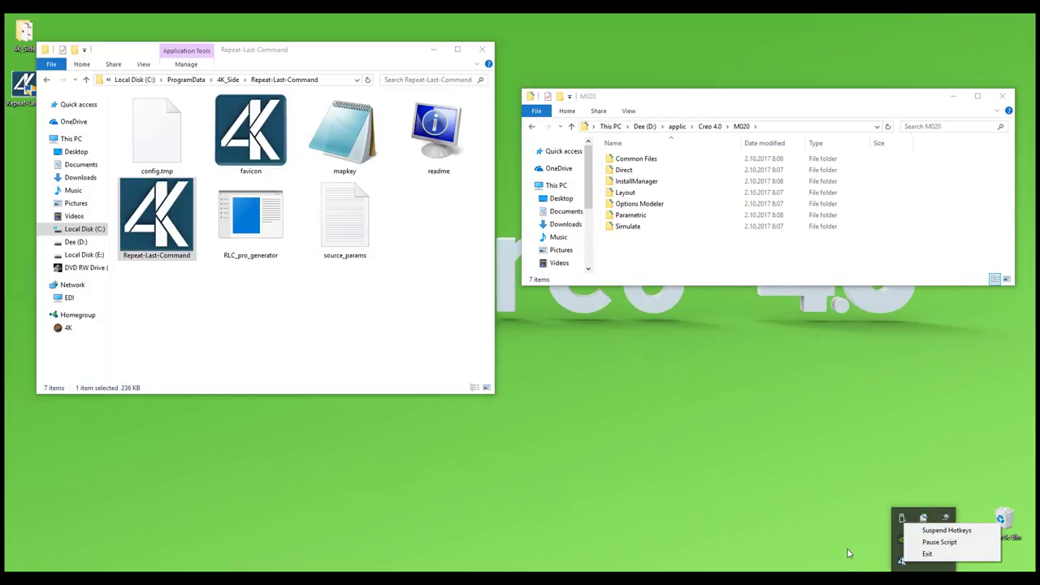
{"action": "left_click", "coordinate": [837, 530]}
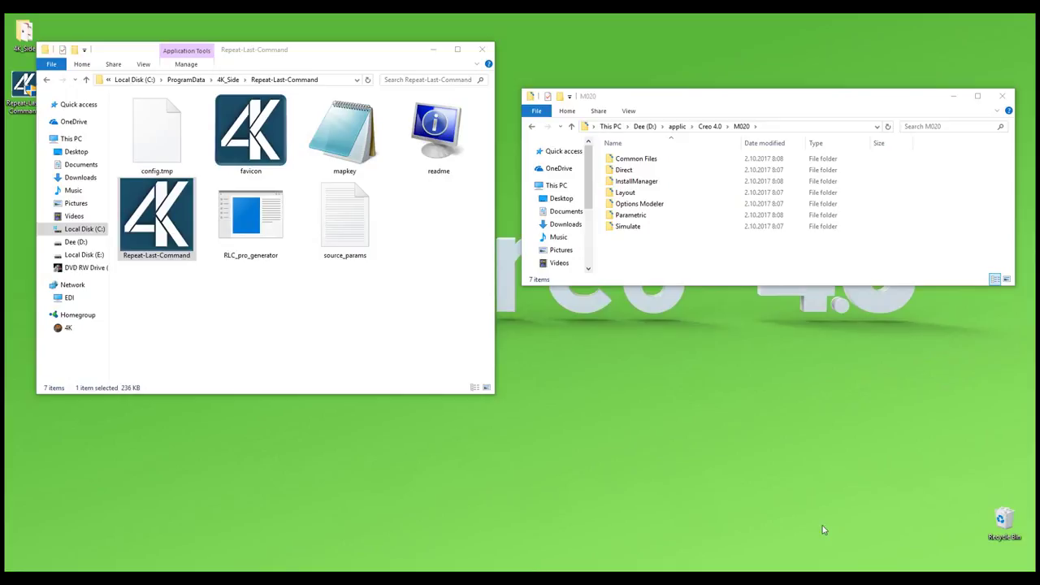
{"action": "left_click", "coordinate": [483, 51]}
{"action": "left_click", "coordinate": [482, 51]}
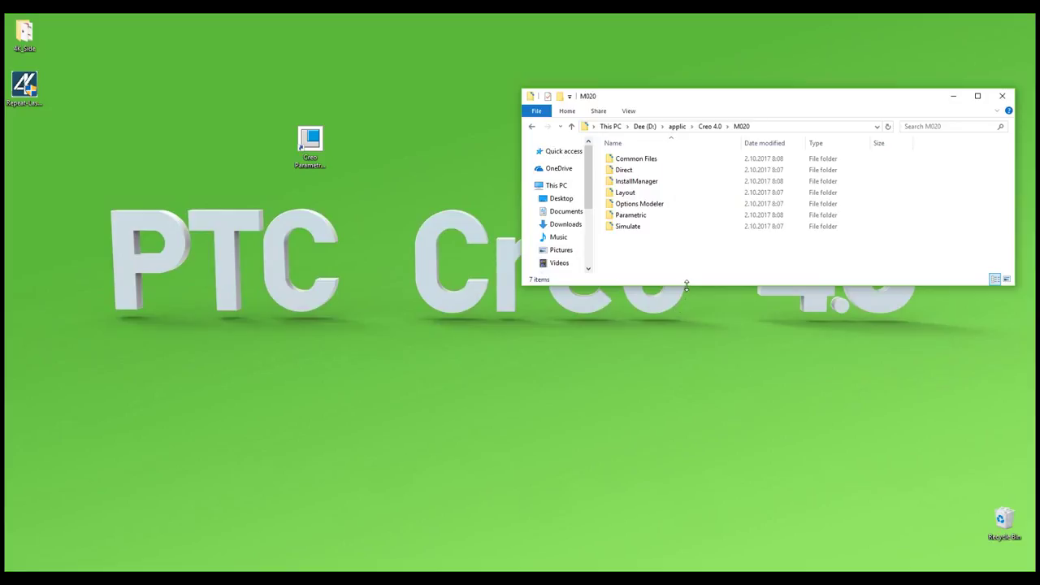
Start Creo Parametric 4.0 and create a new solid part named qq.
{"action": "left_click", "coordinate": [951, 97]}
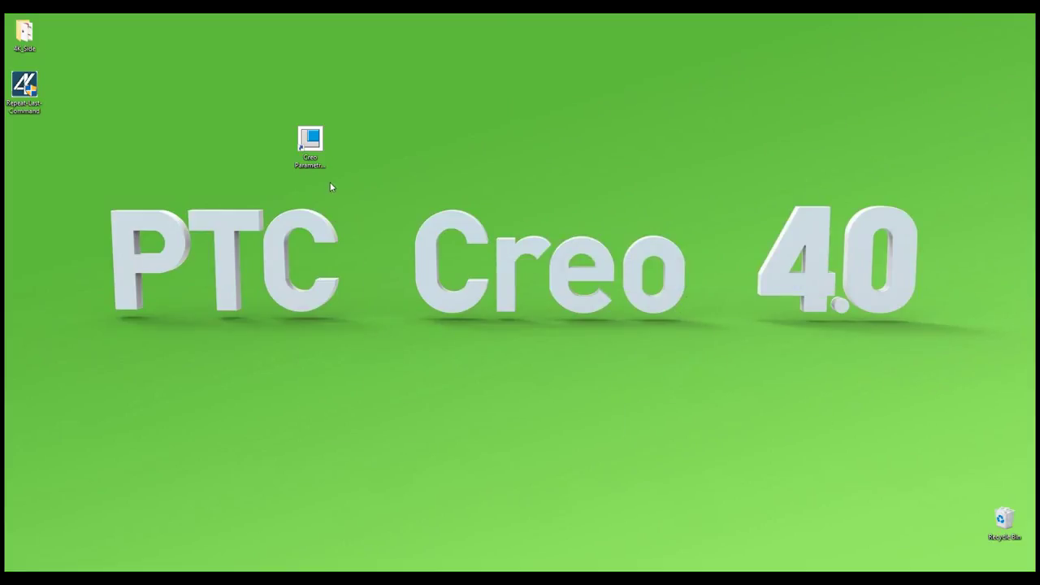
{"action": "double_click", "coordinate": [311, 140]}
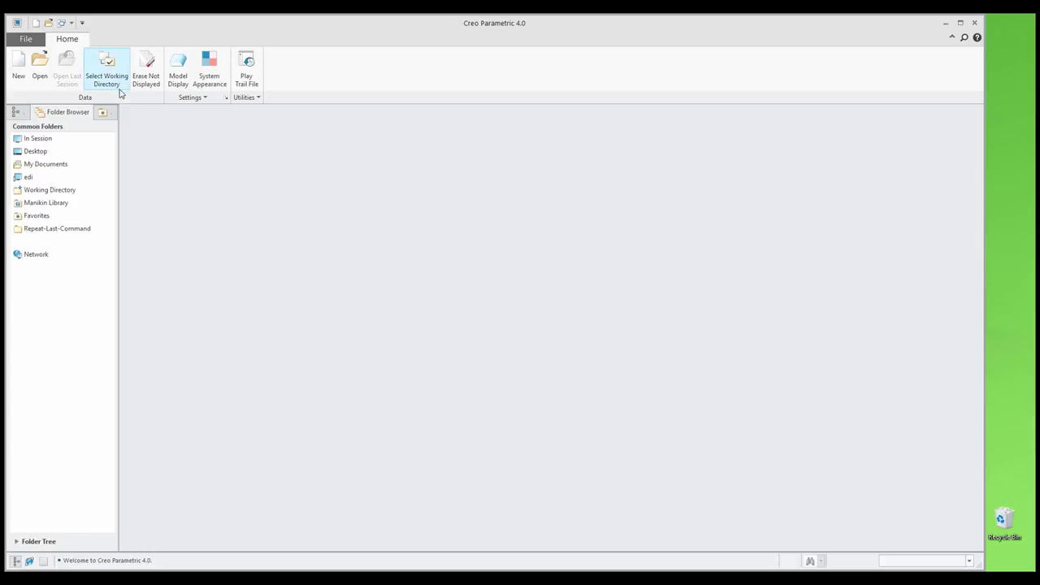
{"action": "left_click", "coordinate": [18, 66]}
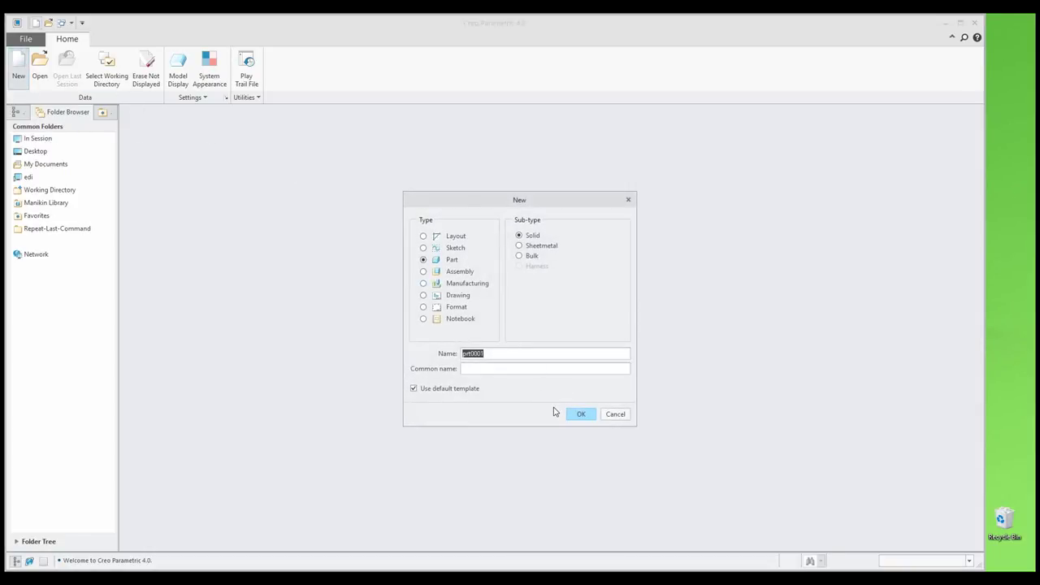
{"action": "type", "text": "qq"}
{"action": "left_click", "coordinate": [578, 415]}
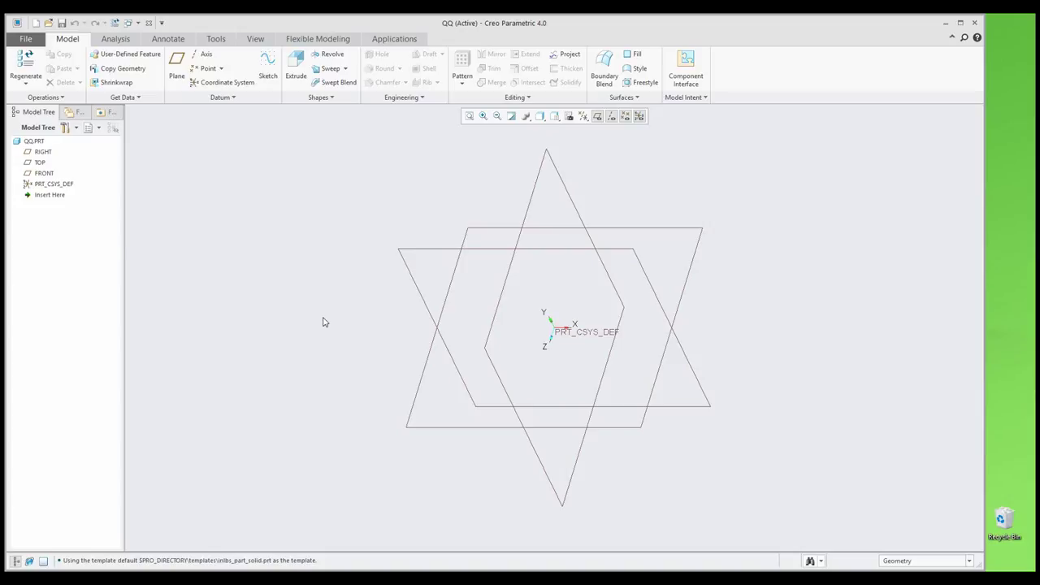
Create a second solid part q2 with Ctrl+N, then check the open windows list.
{"action": "key", "text": "ctrl+n"}
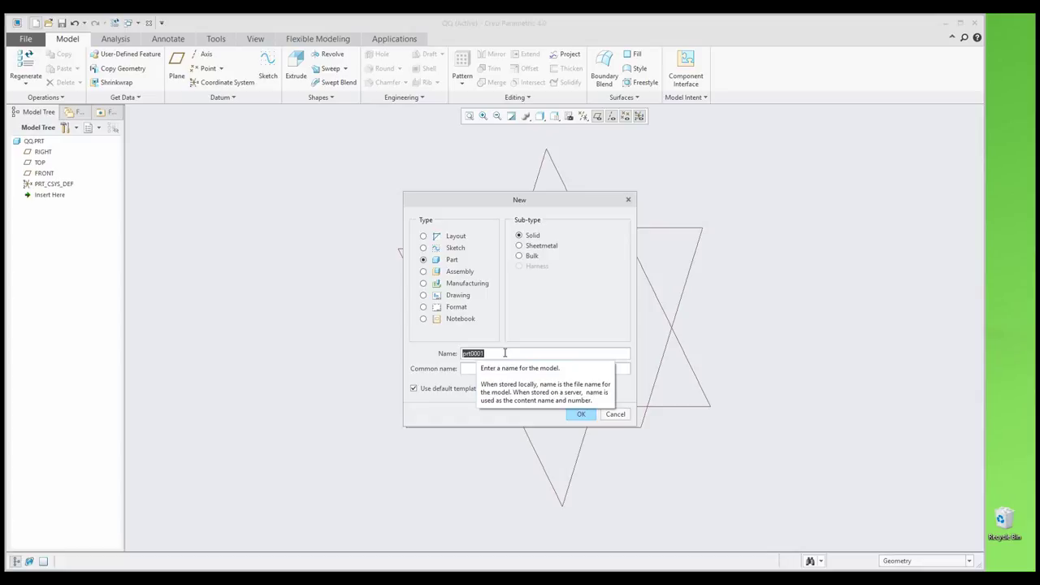
{"action": "type", "text": "q2"}
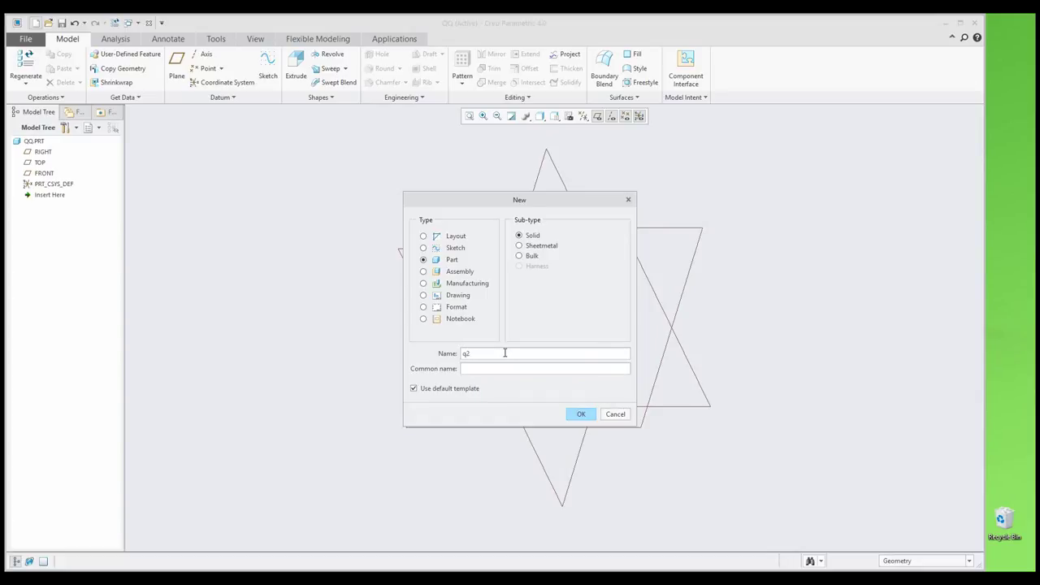
{"action": "key", "text": "Return"}
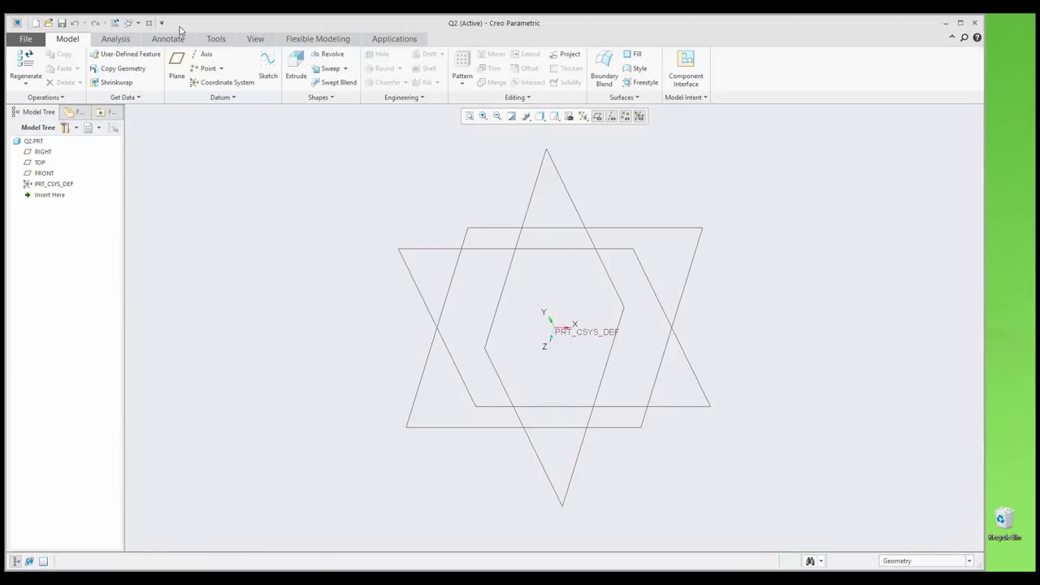
{"action": "left_click", "coordinate": [130, 23]}
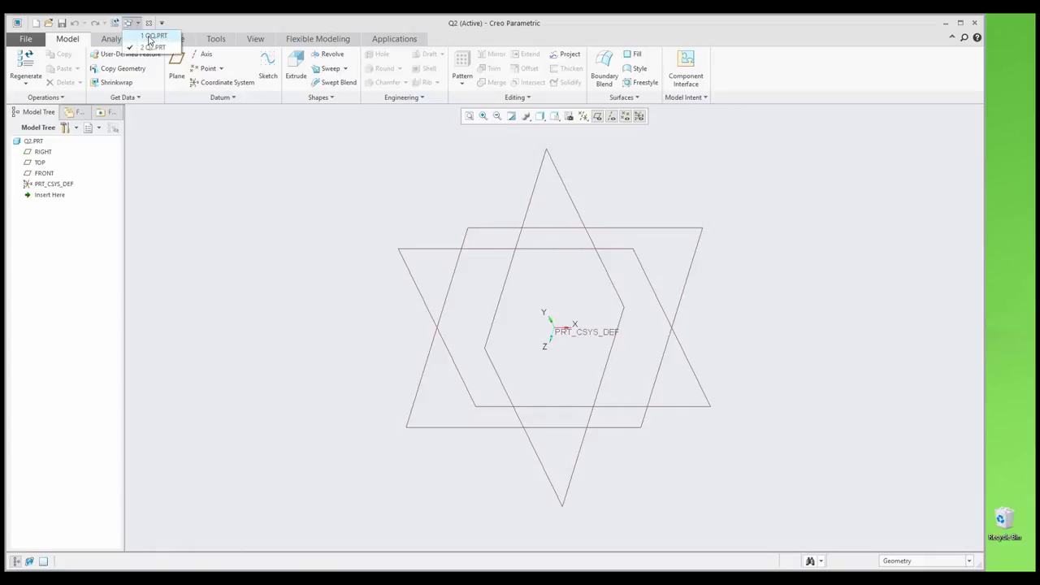
{"action": "left_click", "coordinate": [296, 244]}
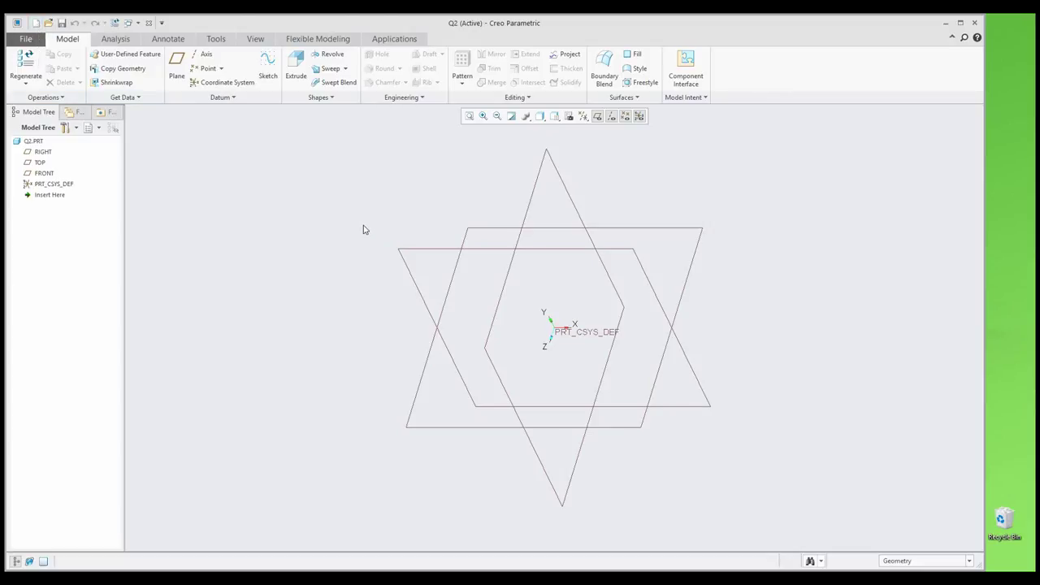
Start a sketch on the RIGHT plane and draw a large slanted rectangle from the origin.
{"action": "left_click", "coordinate": [269, 76]}
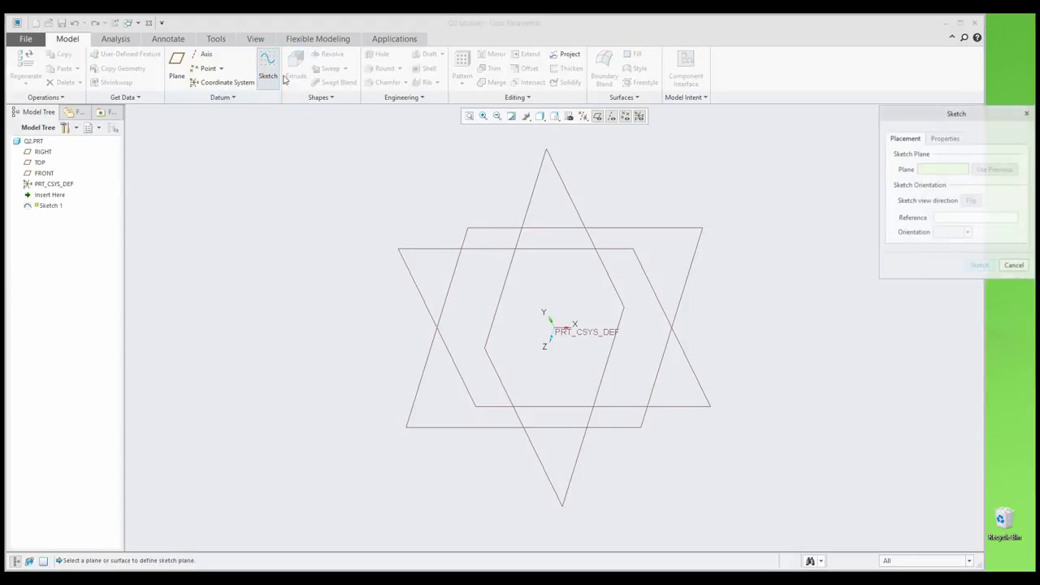
{"action": "left_click", "coordinate": [424, 255]}
{"action": "middle_click", "coordinate": [435, 265]}
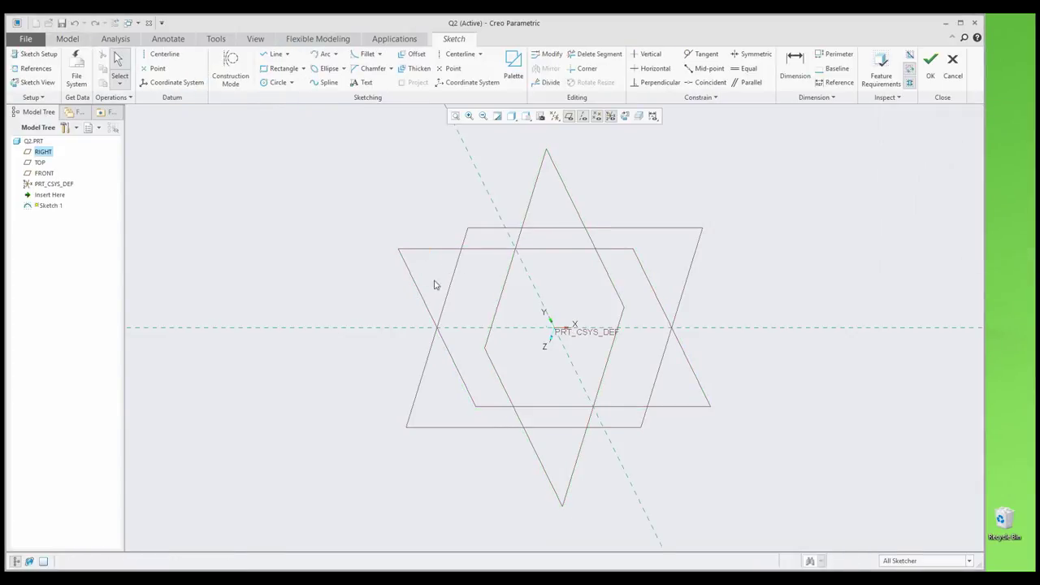
{"action": "left_click", "coordinate": [283, 69]}
{"action": "left_click", "coordinate": [553, 325]}
{"action": "left_click", "coordinate": [725, 326]}
{"action": "left_click", "coordinate": [764, 237]}
{"action": "middle_click", "coordinate": [763, 237]}
{"action": "left_click", "coordinate": [684, 178]}
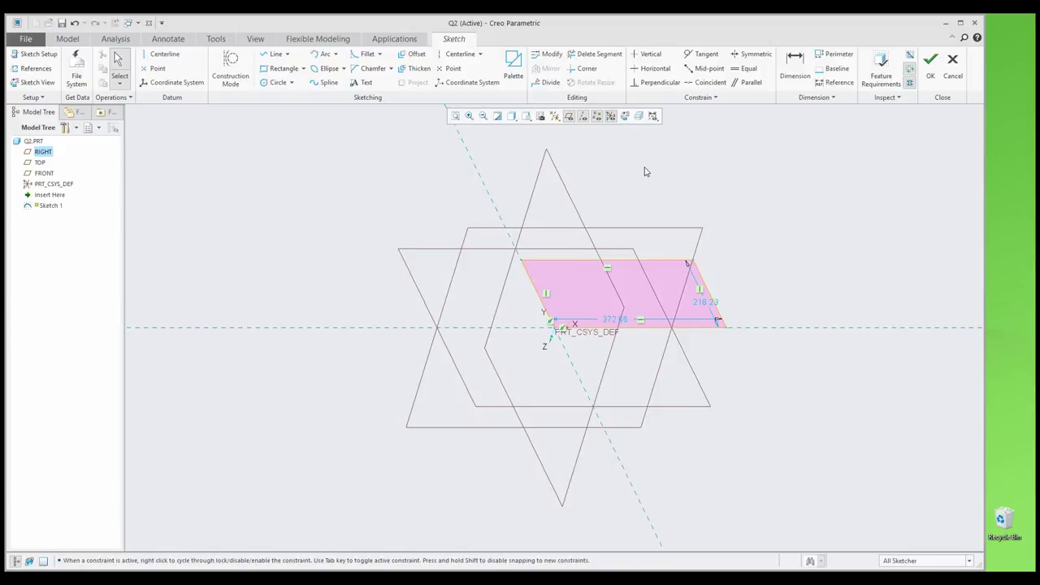
Repeat the rectangle command with R to draw a small rectangle at upper right.
{"action": "key", "text": "r"}
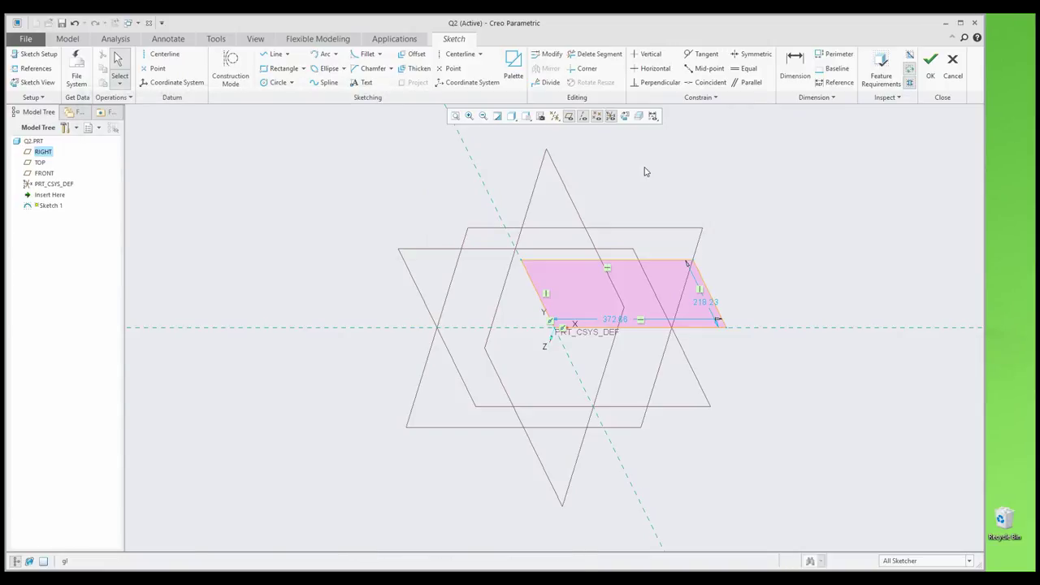
{"action": "left_click", "coordinate": [649, 168]}
{"action": "left_click", "coordinate": [741, 194]}
{"action": "middle_click", "coordinate": [804, 221]}
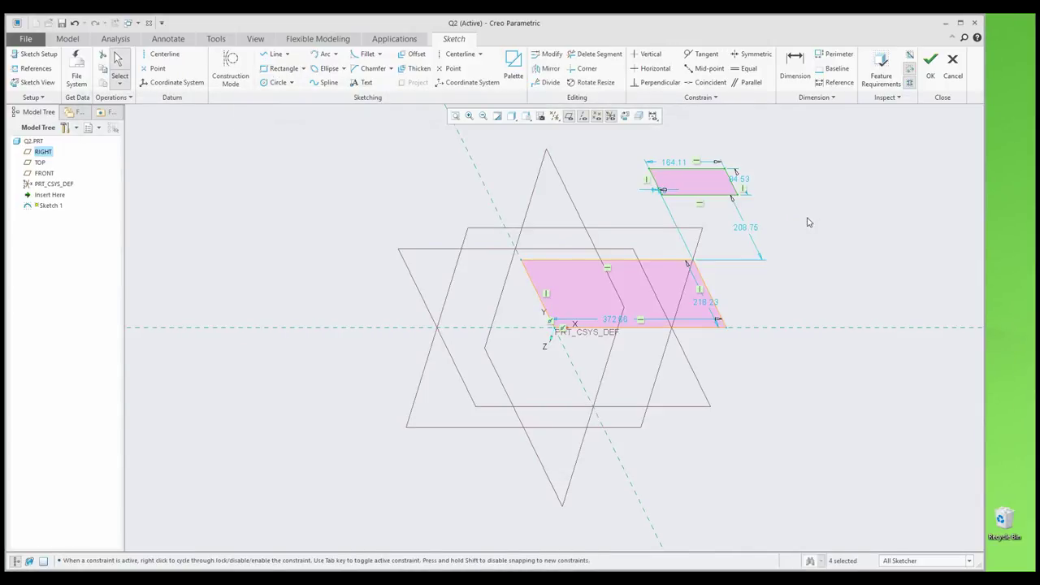
Draw two circles on the left, repeating the second with C, and accept the sketch.
{"action": "left_click", "coordinate": [277, 82]}
{"action": "left_click", "coordinate": [374, 195]}
{"action": "left_click", "coordinate": [360, 218]}
{"action": "middle_click", "coordinate": [297, 209]}
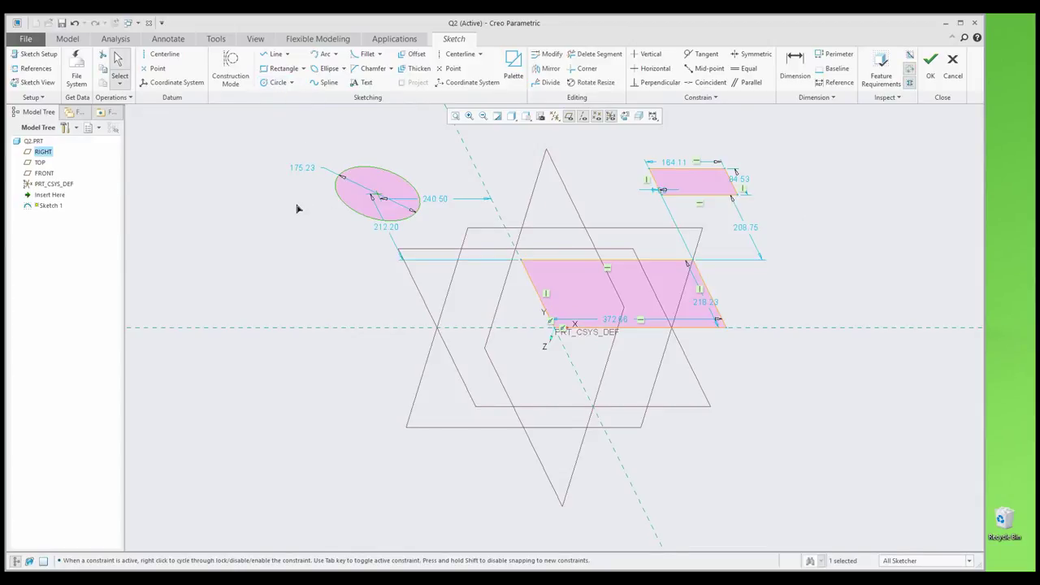
{"action": "left_click", "coordinate": [292, 222]}
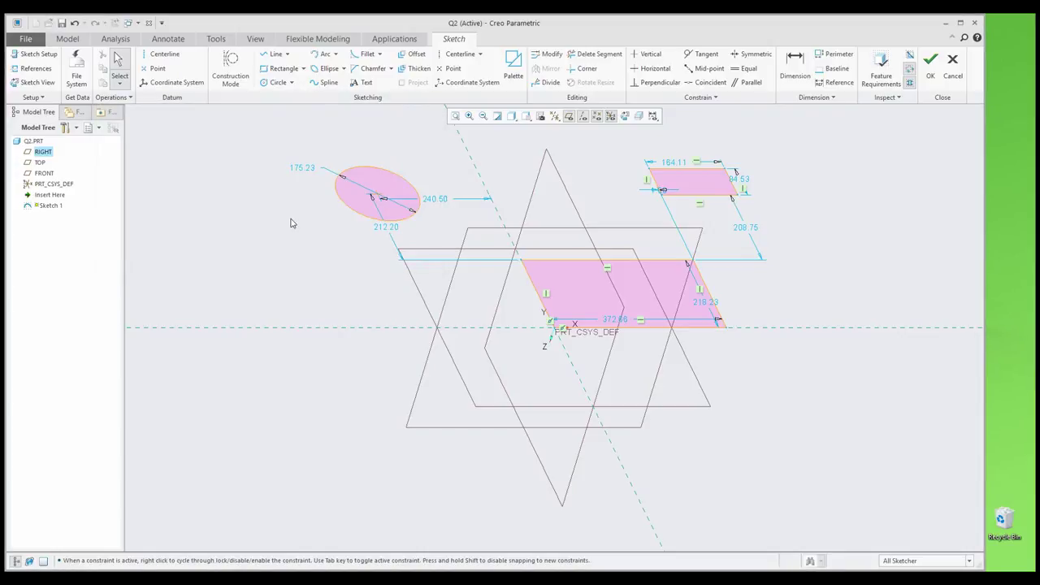
{"action": "key", "text": "c"}
{"action": "left_click", "coordinate": [370, 269]}
{"action": "left_click", "coordinate": [329, 267]}
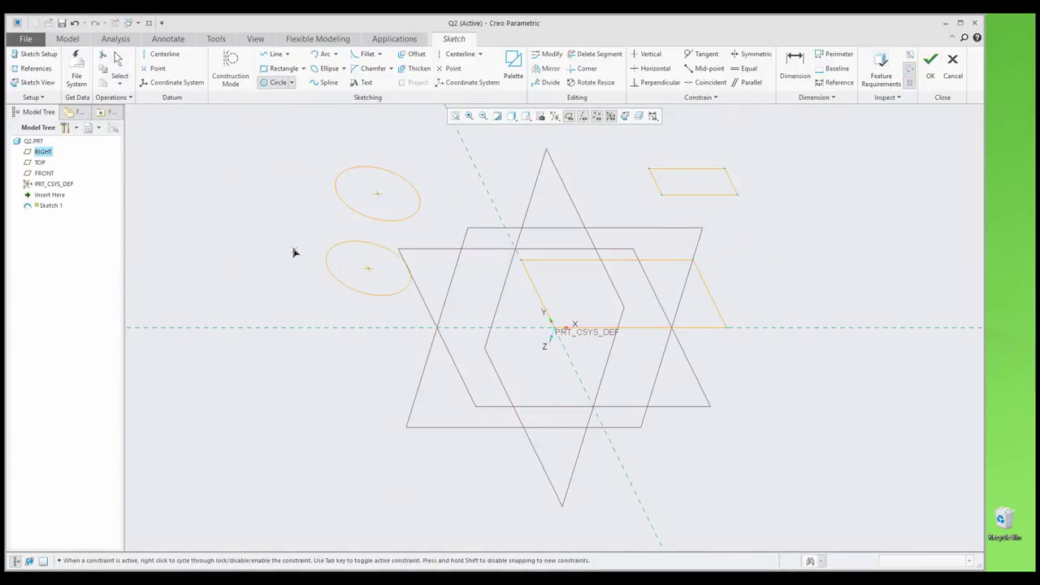
{"action": "middle_click", "coordinate": [295, 251]}
{"action": "left_click", "coordinate": [930, 63]}
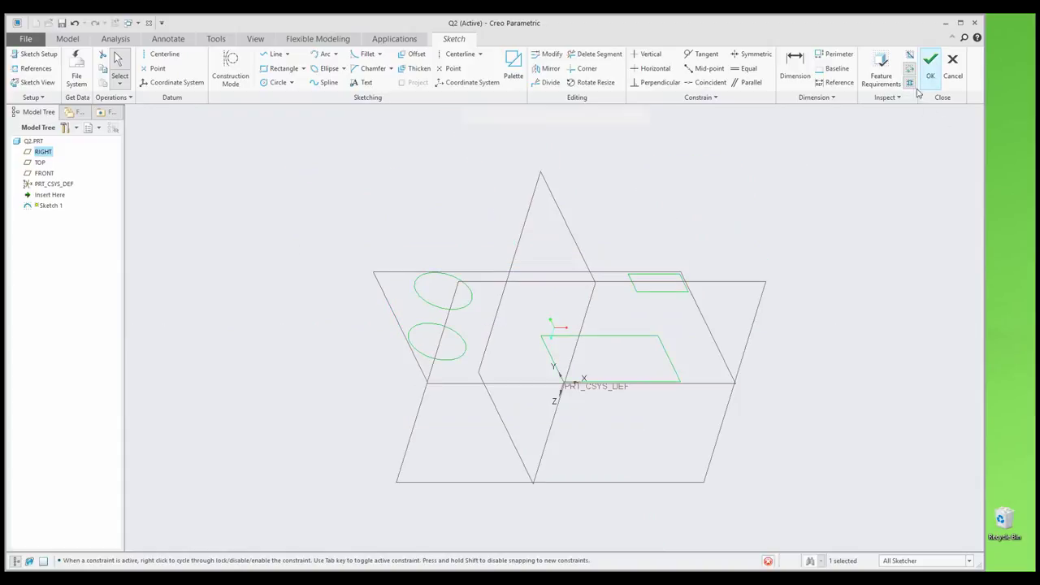
Hide the datum planes and extrude Sketch 1 into a solid as Extrude 1.
{"action": "left_click", "coordinate": [583, 117]}
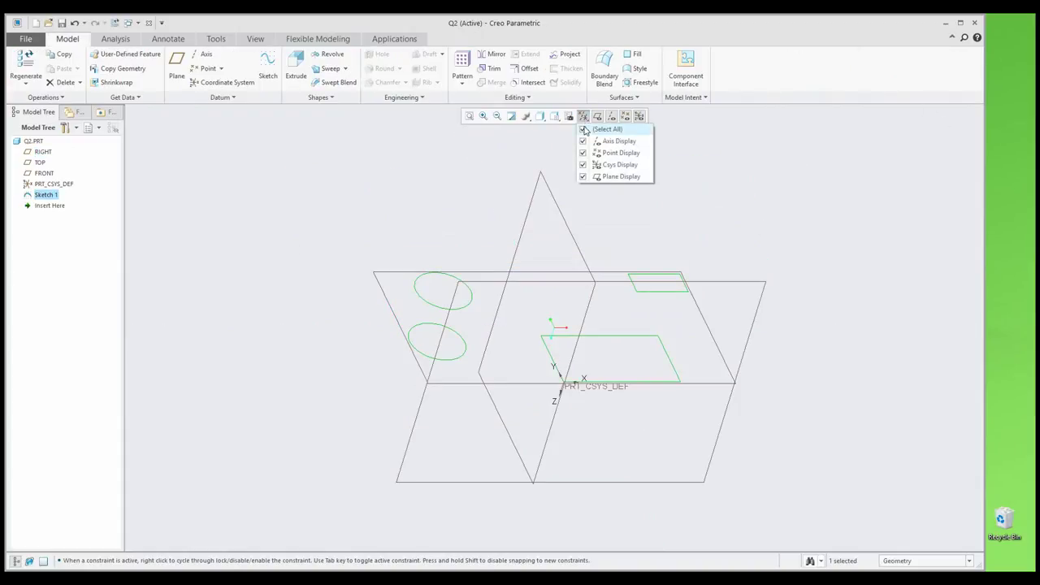
{"action": "left_click", "coordinate": [605, 176]}
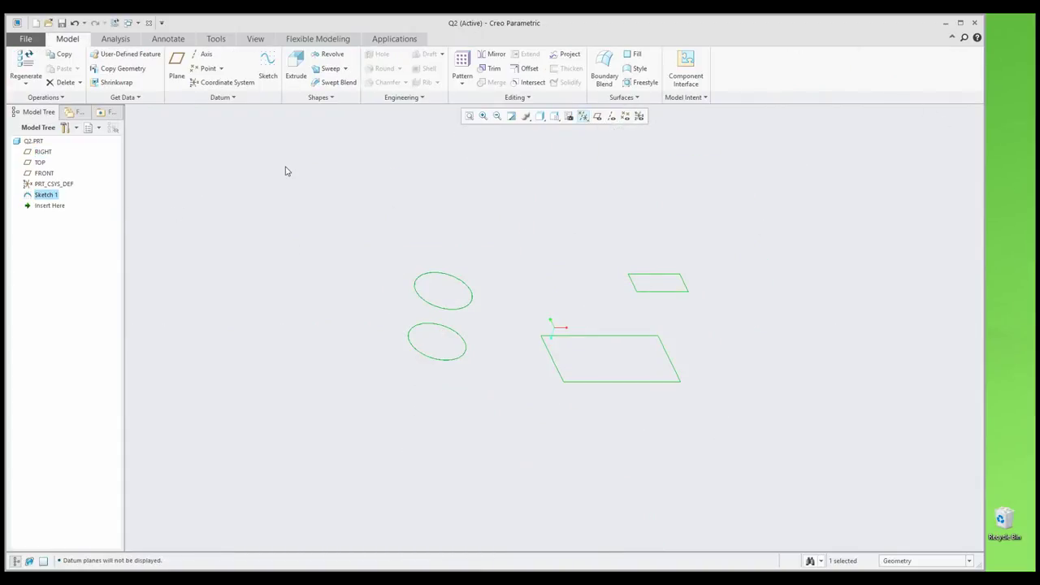
{"action": "left_click", "coordinate": [296, 65]}
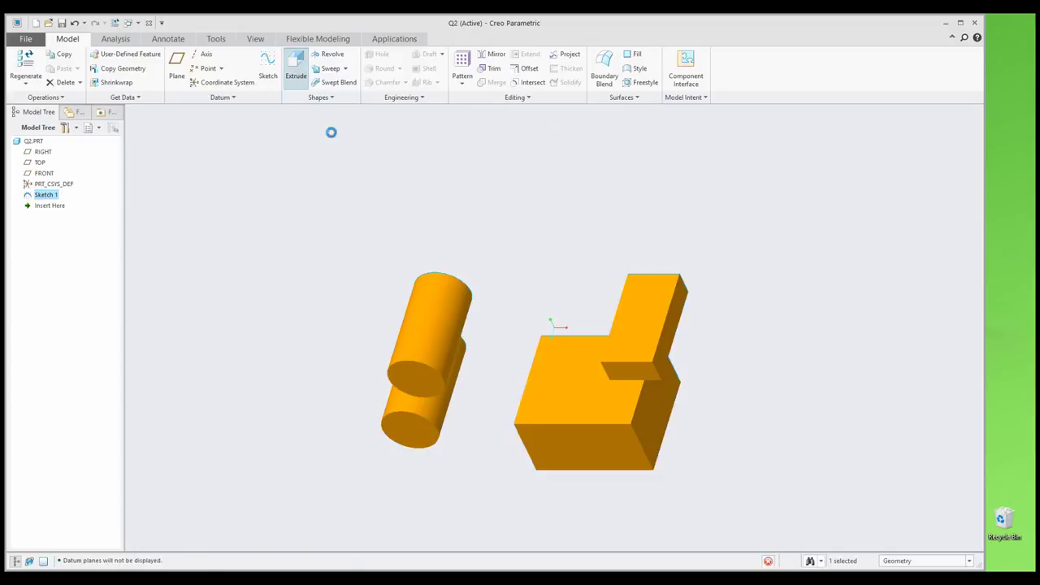
{"action": "left_click", "coordinate": [324, 69]}
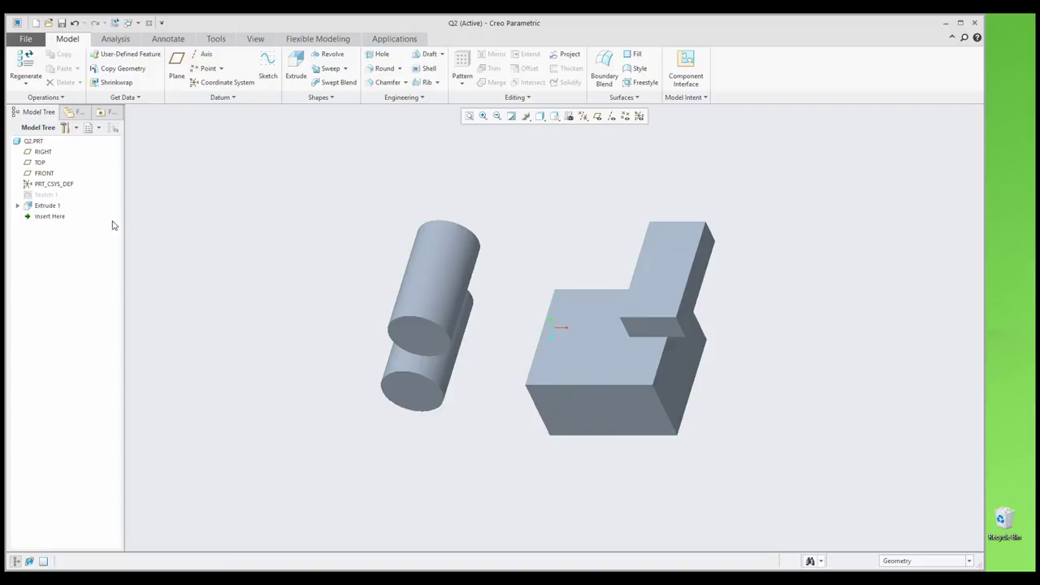
Repeat the extrude on Sketch 1 with the E key, at a depth of 239.06.
{"action": "left_click", "coordinate": [40, 196]}
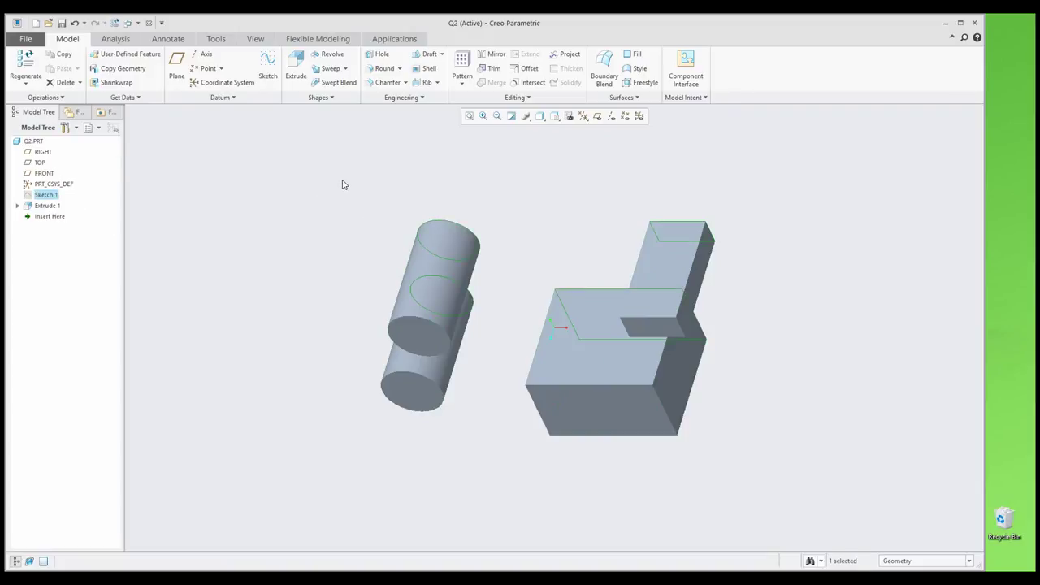
{"action": "key", "text": "e"}
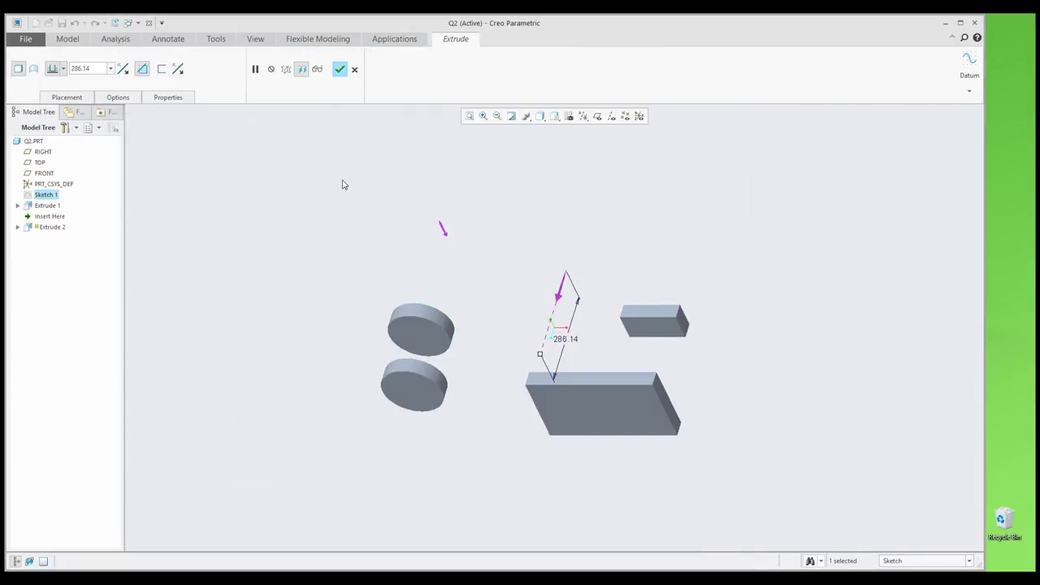
{"action": "left_click_drag", "start_coordinate": [541, 356], "coordinate": [601, 213]}
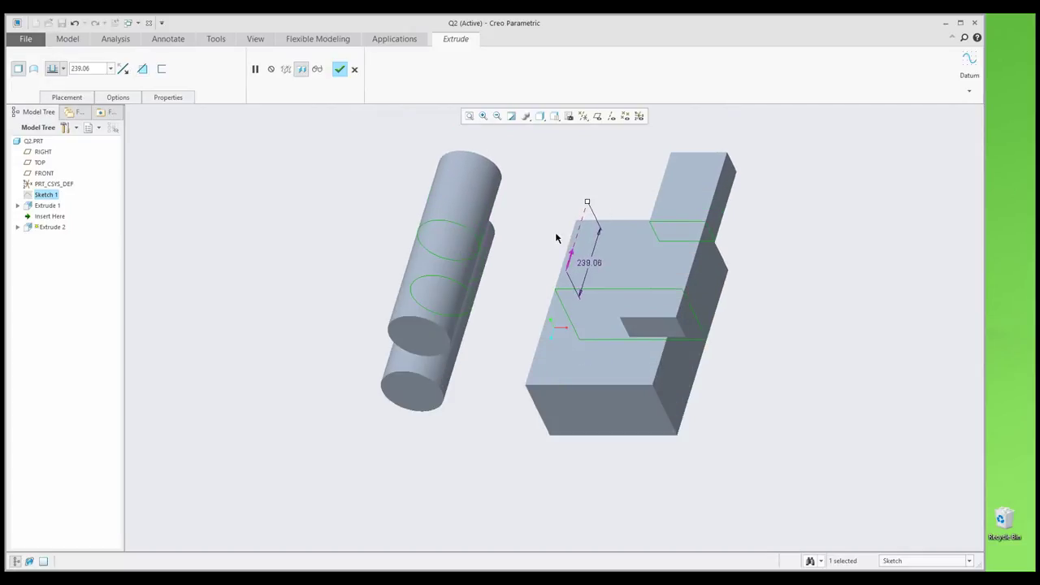
{"action": "left_click", "coordinate": [340, 70]}
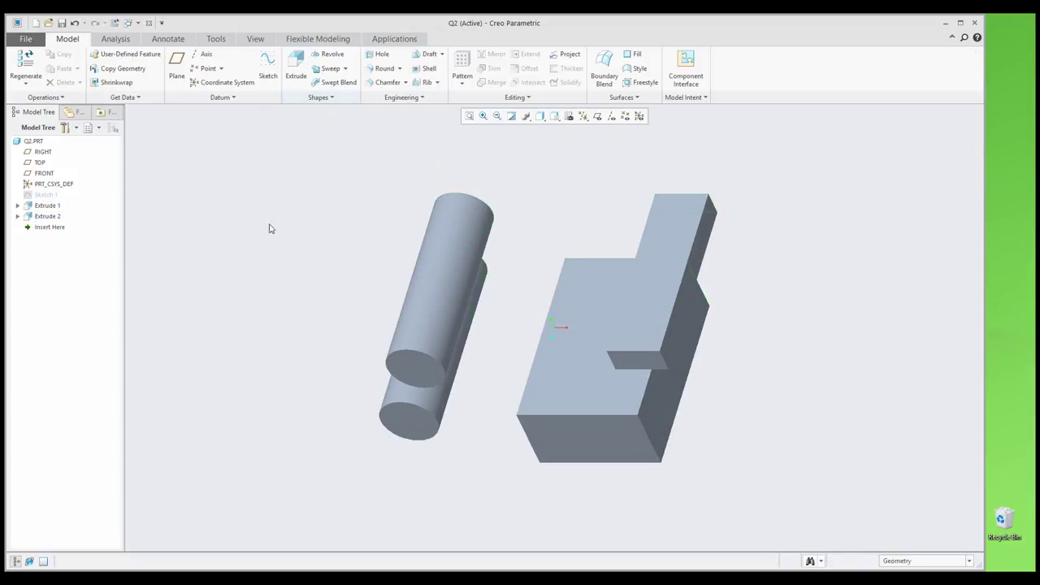
Edit Extrude 2's definition and drag its depth handle to a new depth.
{"action": "left_click", "coordinate": [47, 216]}
{"action": "right_click", "coordinate": [48, 219]}
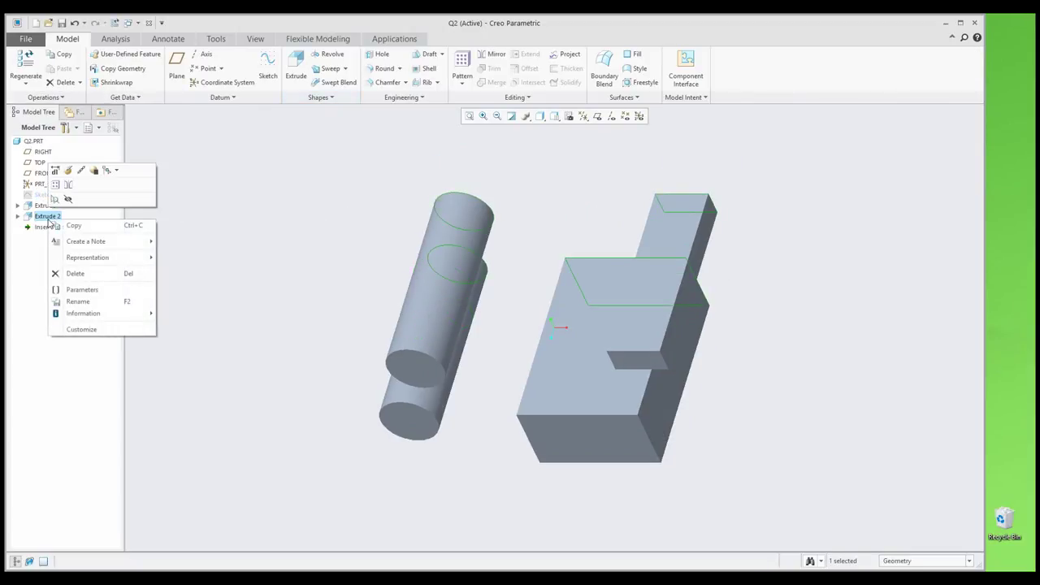
{"action": "left_click", "coordinate": [68, 170]}
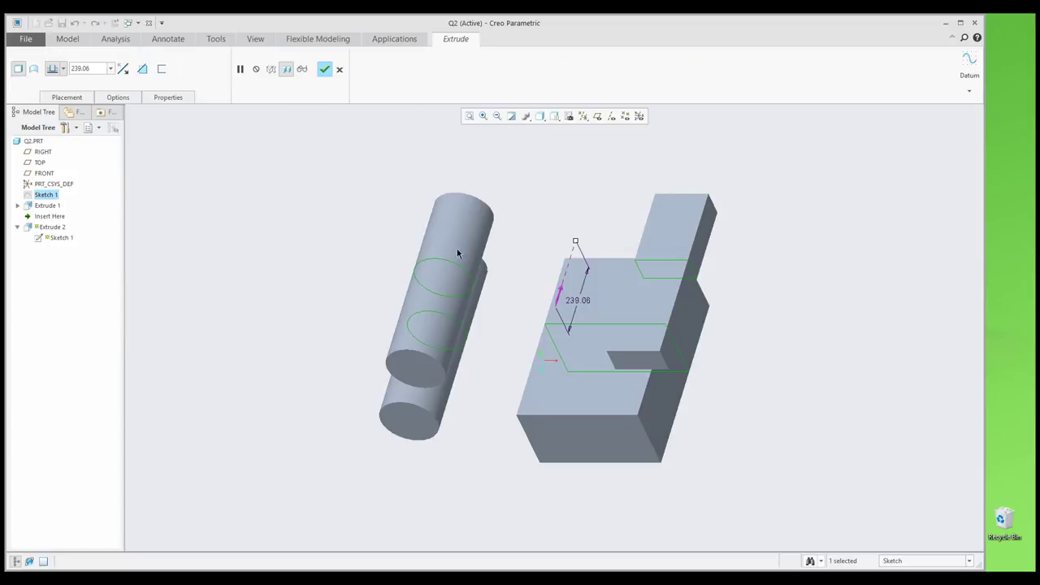
{"action": "left_click_drag", "start_coordinate": [575, 241], "coordinate": [579, 269]}
{"action": "middle_click", "coordinate": [511, 203]}
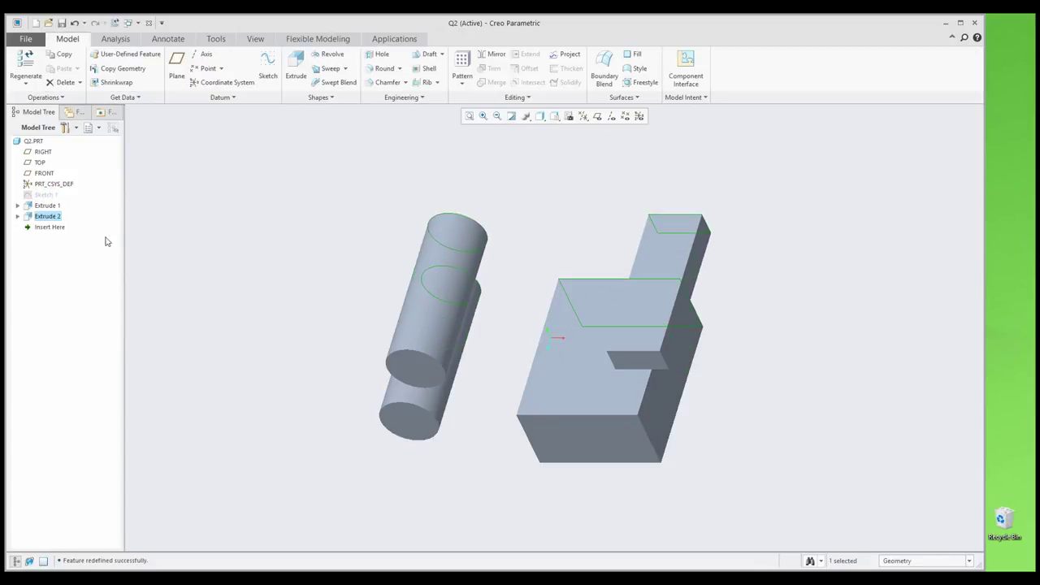
Change Extrude 1's depth to 330.14 and accept it.
{"action": "left_click", "coordinate": [47, 207]}
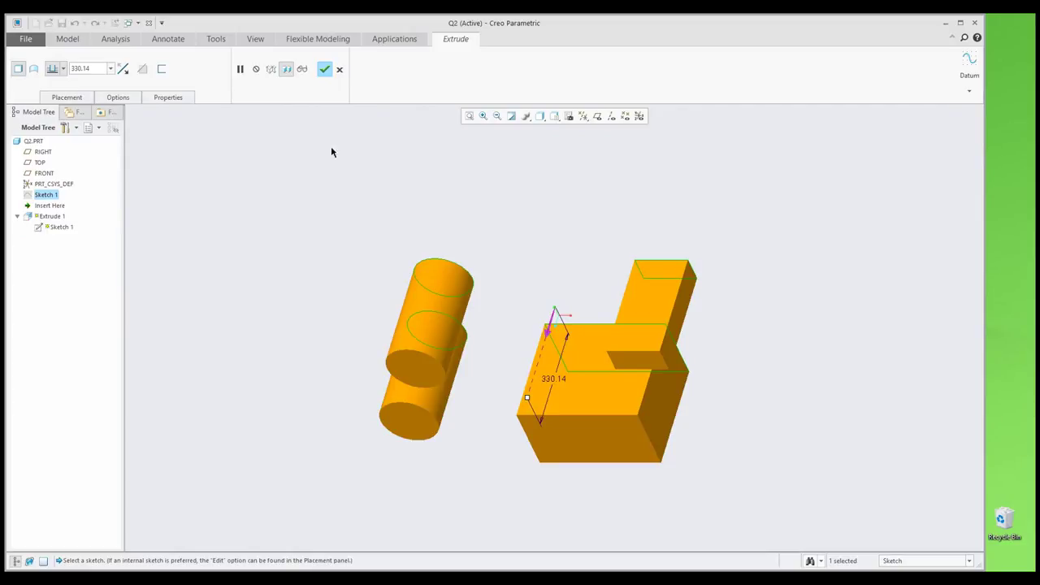
{"action": "left_click", "coordinate": [325, 69]}
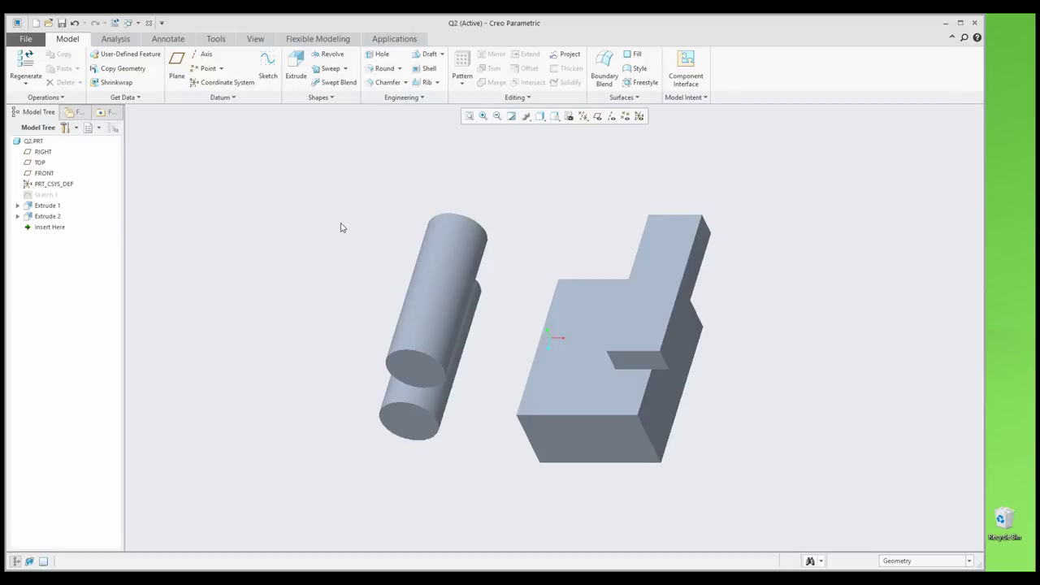
{"action": "key", "text": "ctrl+n"}
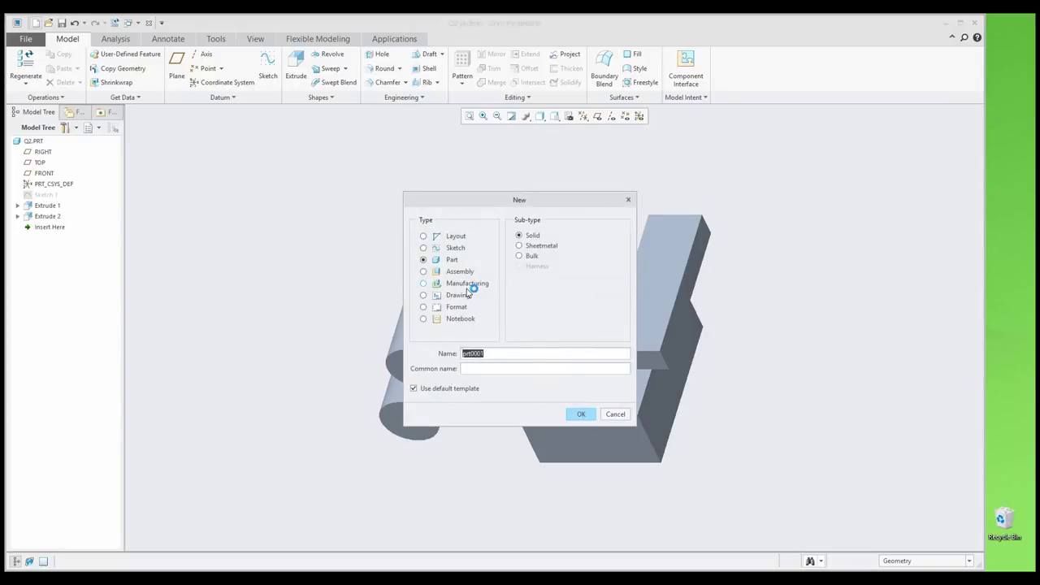
Create a drawing named q2 on an empty A3 sheet using q2.prt as the model.
{"action": "type", "text": "q2"}
{"action": "left_click", "coordinate": [439, 297]}
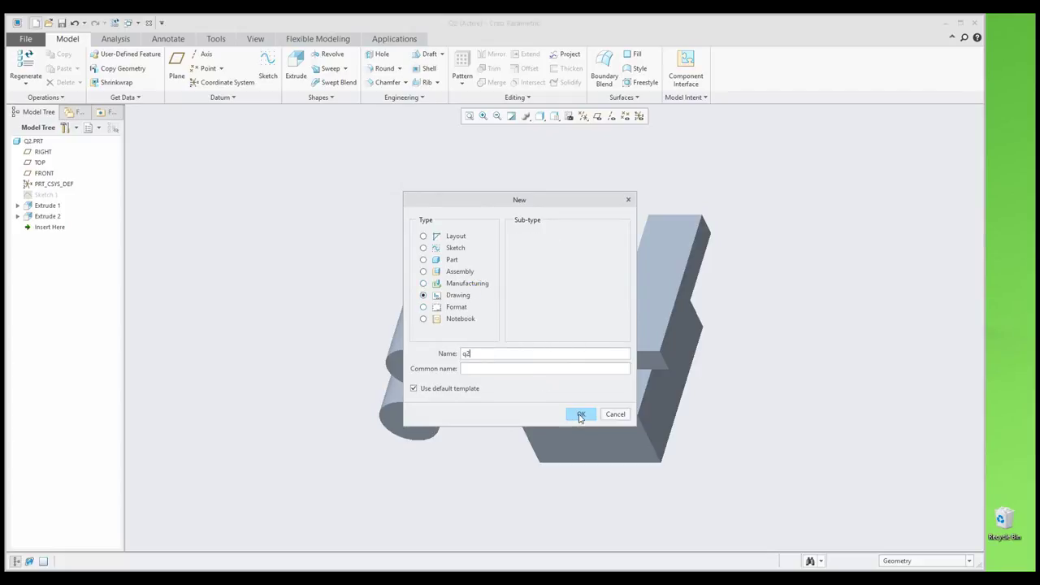
{"action": "left_click", "coordinate": [578, 415]}
{"action": "left_click", "coordinate": [478, 268]}
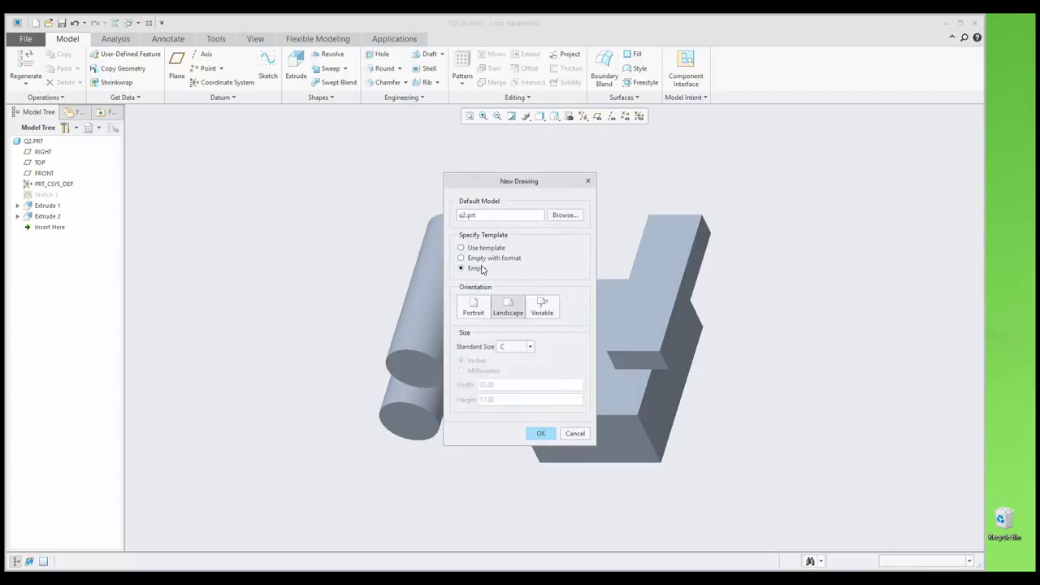
{"action": "left_click", "coordinate": [512, 346]}
{"action": "left_click", "coordinate": [512, 388]}
{"action": "left_click", "coordinate": [547, 436]}
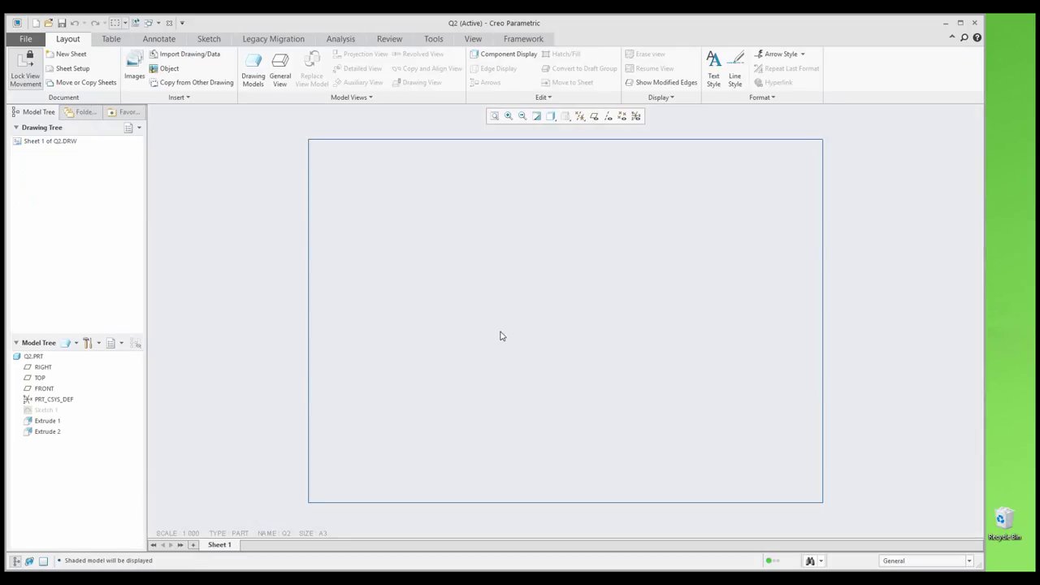
Place a general view of the part near the sheet centre, with no combined state.
{"action": "left_click", "coordinate": [279, 75]}
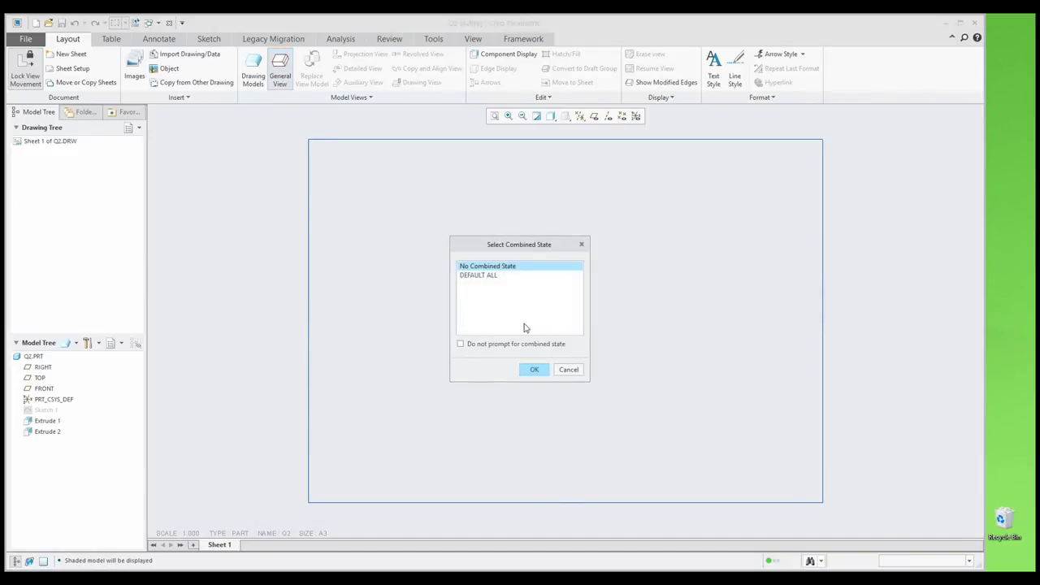
{"action": "left_click", "coordinate": [489, 346]}
{"action": "left_click", "coordinate": [531, 370]}
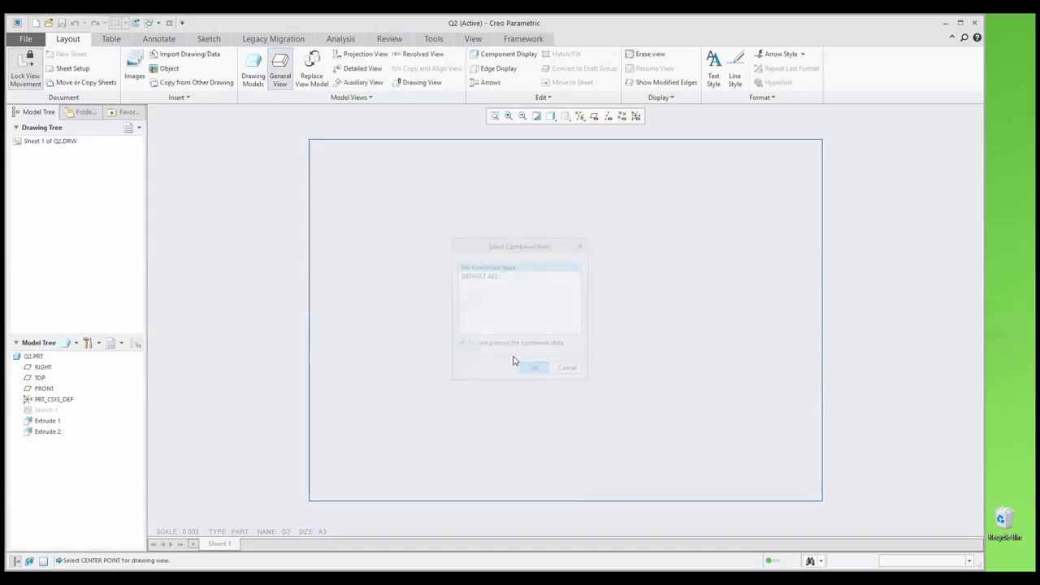
{"action": "left_click", "coordinate": [494, 318]}
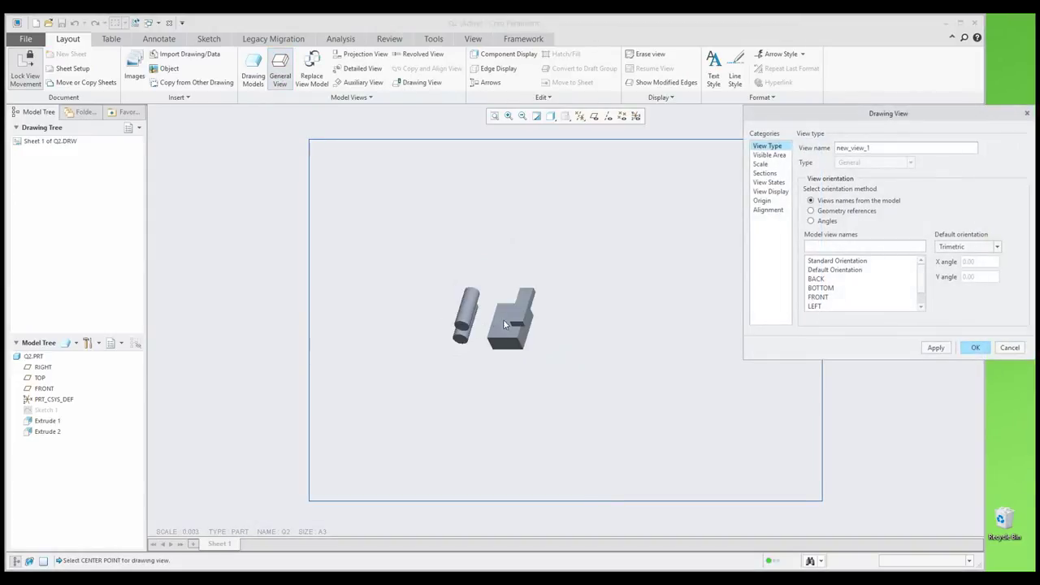
Set the first view to No Hidden without tangent edges, then add a shaded general view to its right.
{"action": "left_click", "coordinate": [772, 192]}
{"action": "left_click", "coordinate": [861, 161]}
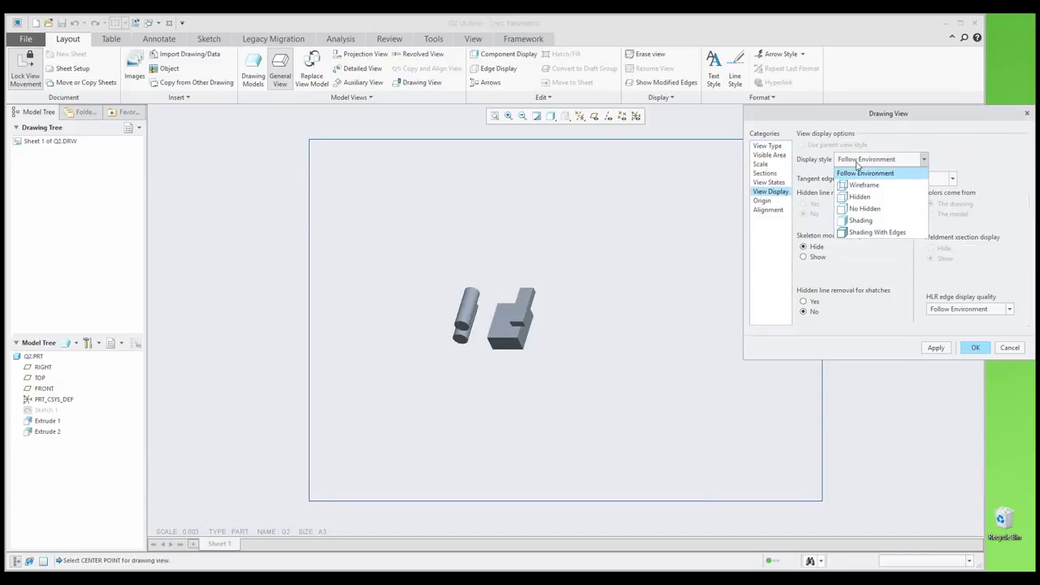
{"action": "left_click", "coordinate": [861, 209]}
{"action": "left_click", "coordinate": [916, 177]}
{"action": "left_click", "coordinate": [892, 205]}
{"action": "left_click", "coordinate": [973, 348]}
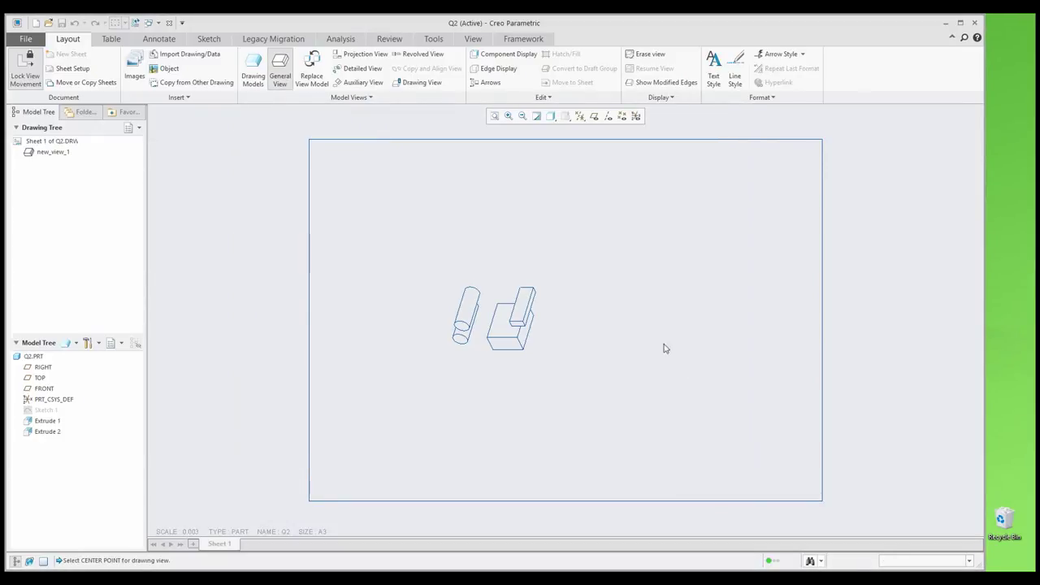
{"action": "left_click", "coordinate": [657, 388]}
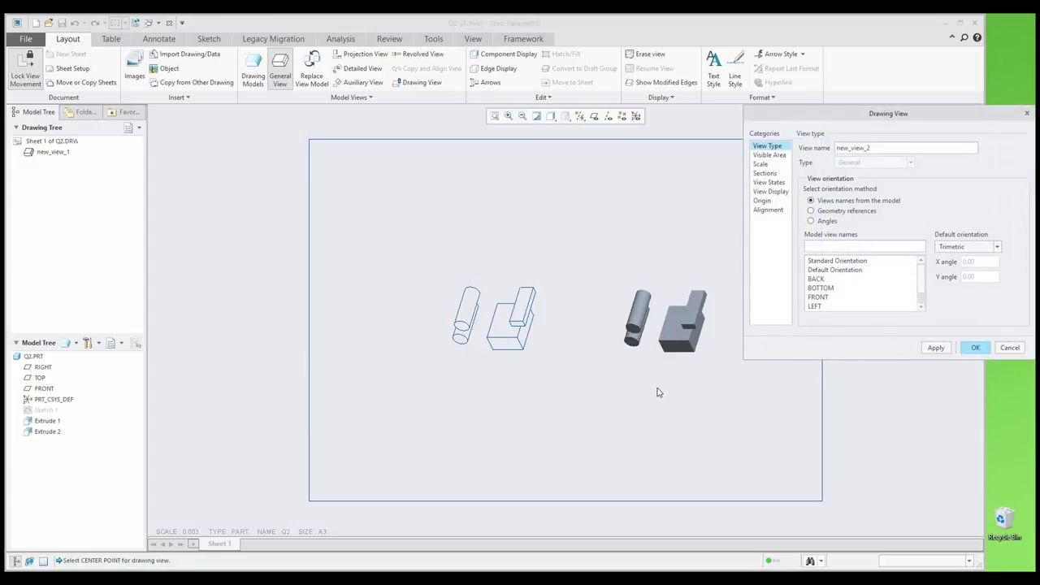
{"action": "left_click", "coordinate": [973, 347]}
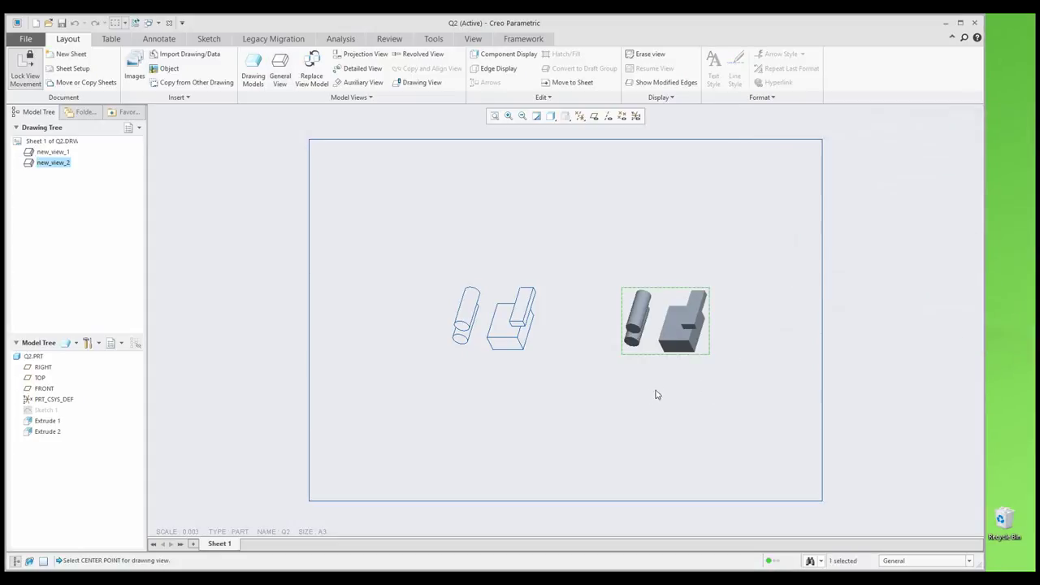
Project bottom_3 below the wireframe general view.
{"action": "left_click", "coordinate": [525, 333]}
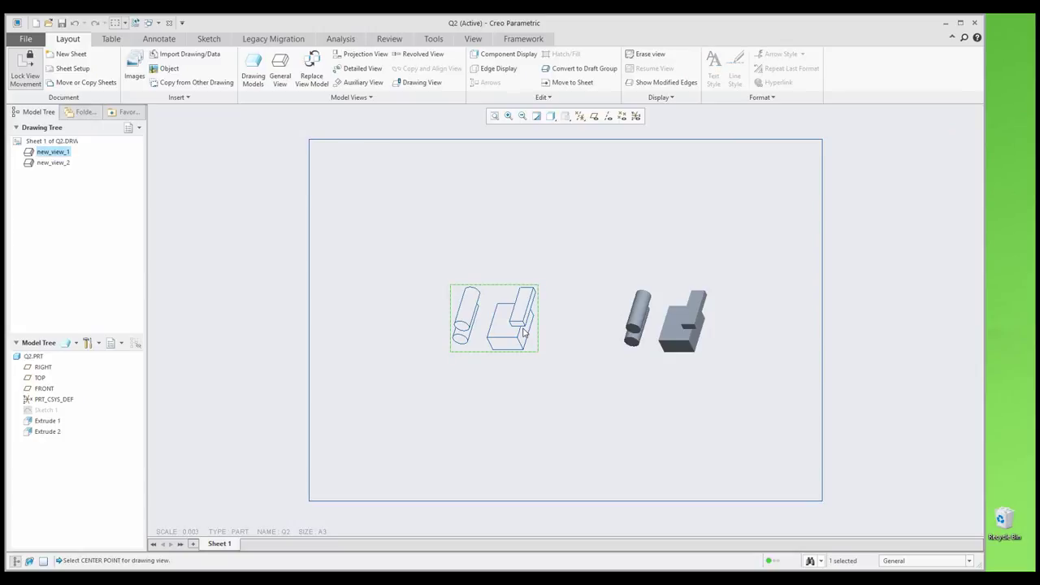
{"action": "right_click", "coordinate": [525, 333]}
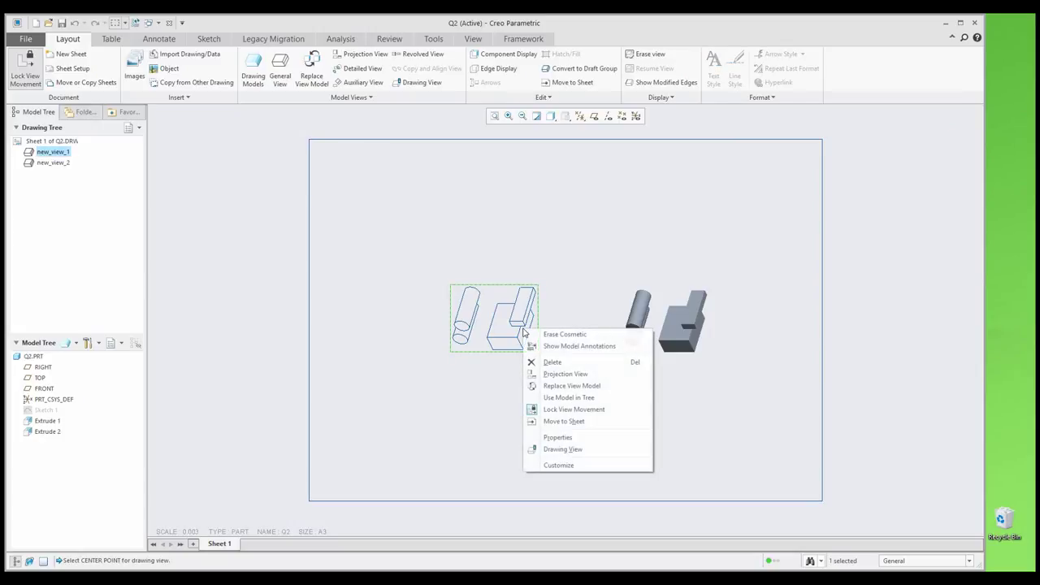
{"action": "left_click", "coordinate": [565, 374]}
{"action": "left_click", "coordinate": [491, 430]}
{"action": "left_click", "coordinate": [616, 426]}
Project right_4 from the bottom view at the sheet's bottom right.
{"action": "left_click", "coordinate": [508, 413]}
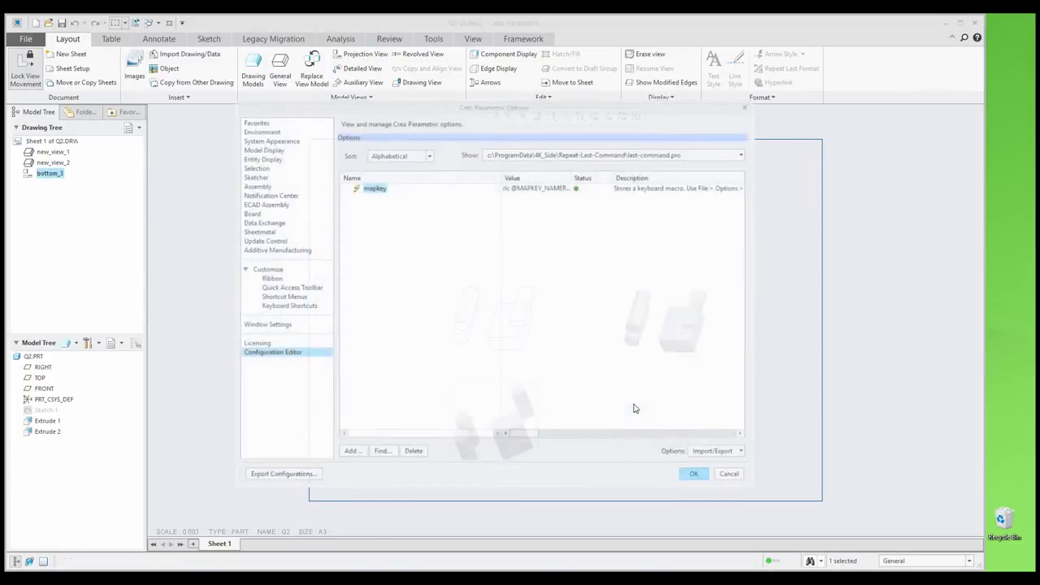
{"action": "right_click", "coordinate": [635, 409]}
{"action": "left_click", "coordinate": [641, 425]}
{"action": "left_click", "coordinate": [641, 425]}
Project top_5 above the shaded general view.
{"action": "left_click", "coordinate": [649, 334]}
{"action": "right_click", "coordinate": [649, 335]}
{"action": "left_click", "coordinate": [655, 351]}
{"action": "left_click", "coordinate": [667, 233]}
{"action": "left_click", "coordinate": [564, 234]}
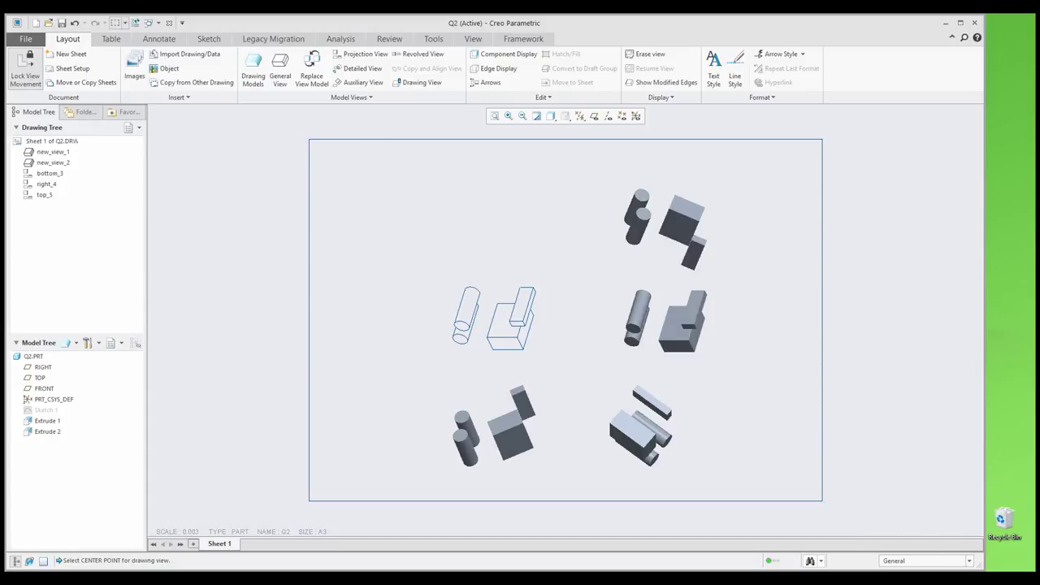
{"action": "left_click", "coordinate": [927, 567]}
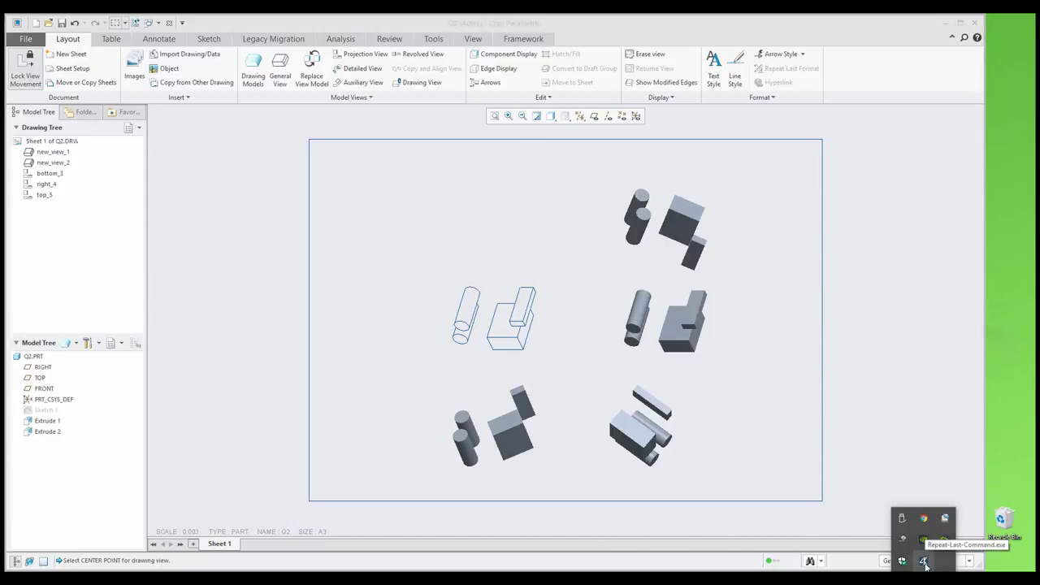
Scroll the 4kside.com download page to the Repeat Last Command download section.
{"action": "left_click", "coordinate": [789, 309]}
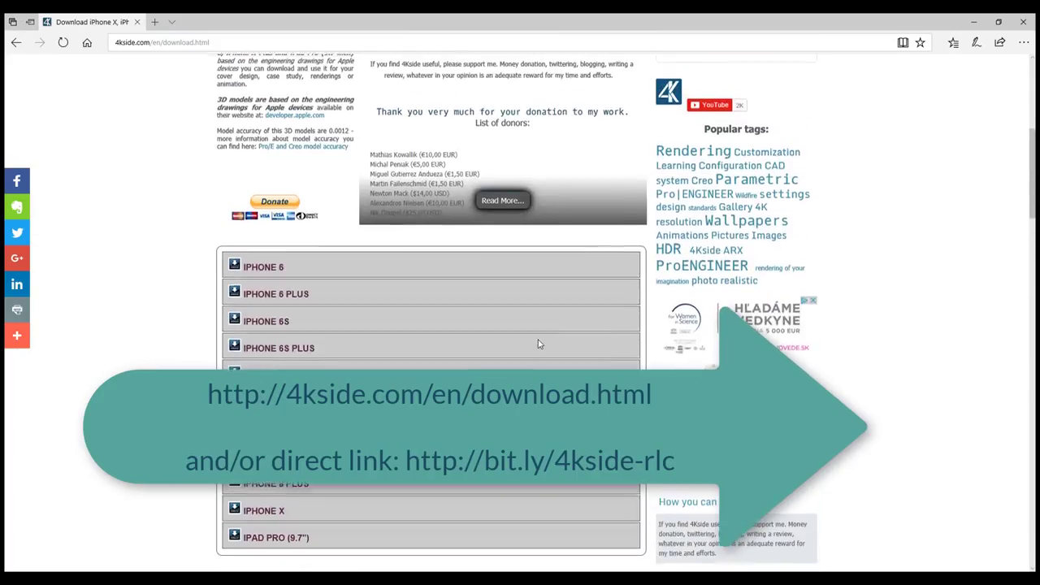
{"action": "scroll", "coordinate": [538, 344], "scroll_direction": "up", "scroll_amount": 3}
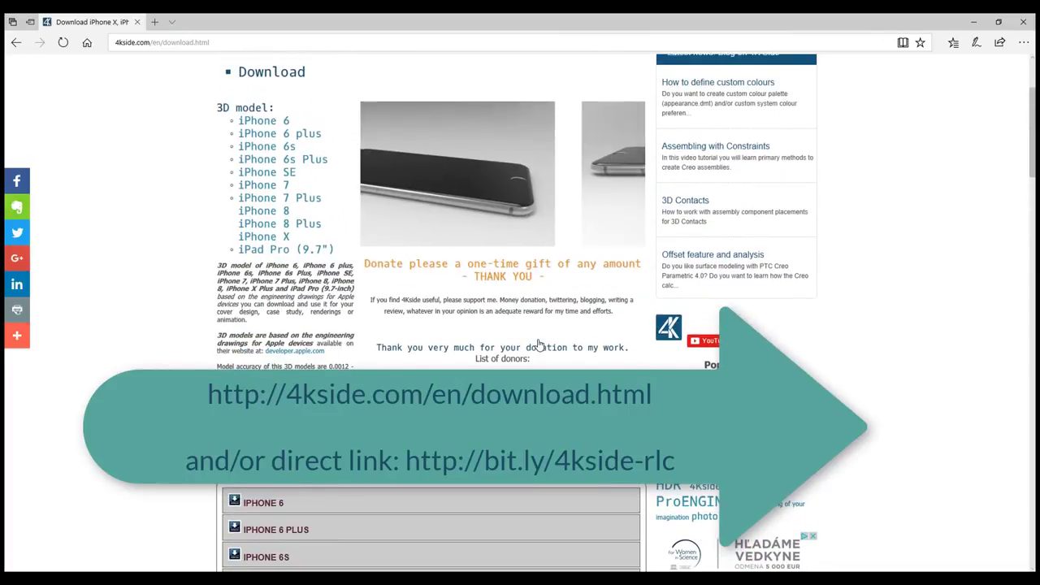
{"action": "scroll", "coordinate": [538, 344], "scroll_direction": "up", "scroll_amount": 2}
{"action": "scroll", "coordinate": [538, 345], "scroll_direction": "down", "scroll_amount": 7}
{"action": "scroll", "coordinate": [540, 344], "scroll_direction": "down", "scroll_amount": 2}
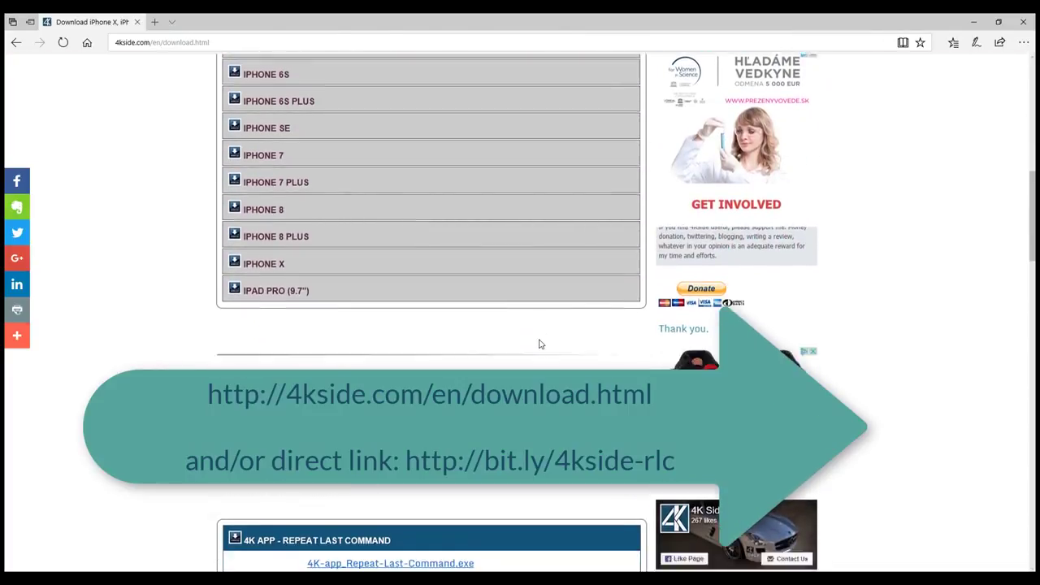